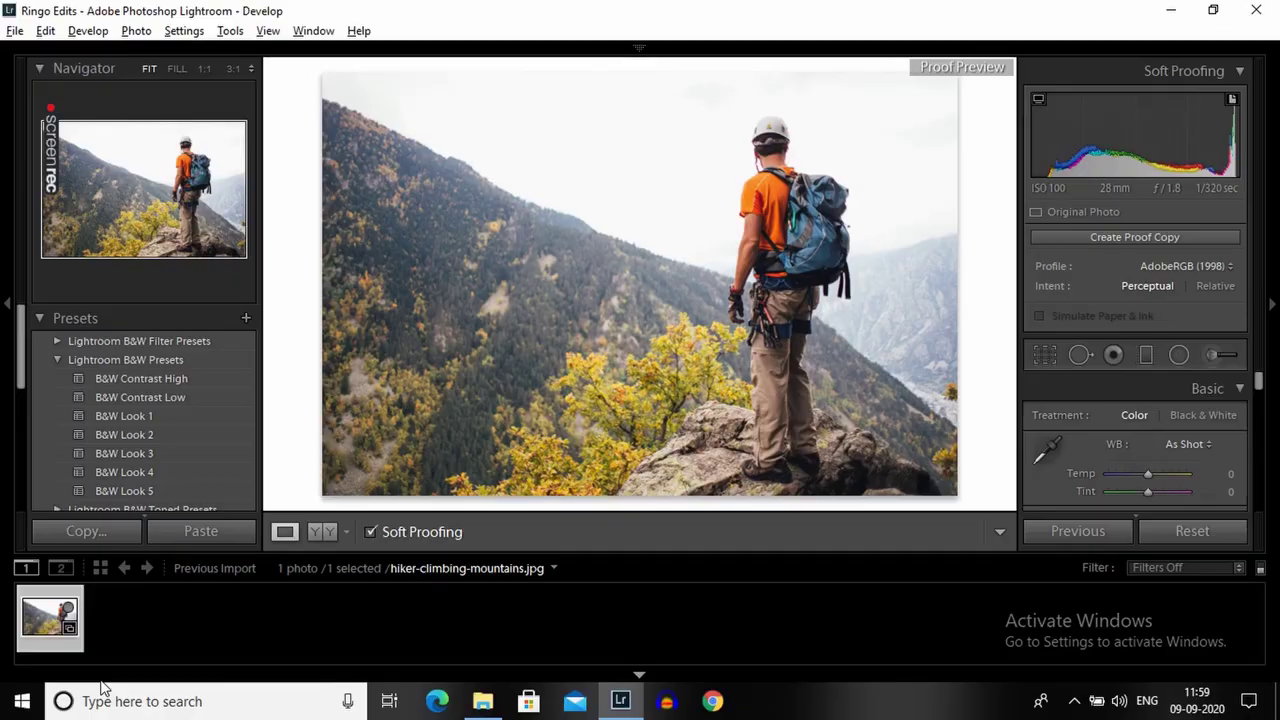
- Cool the white balance to Temp -12, which creates a soft-proof copy
{"action": "left_click_drag", "start_coordinate": [1259, 388], "coordinate": [1259, 390]}
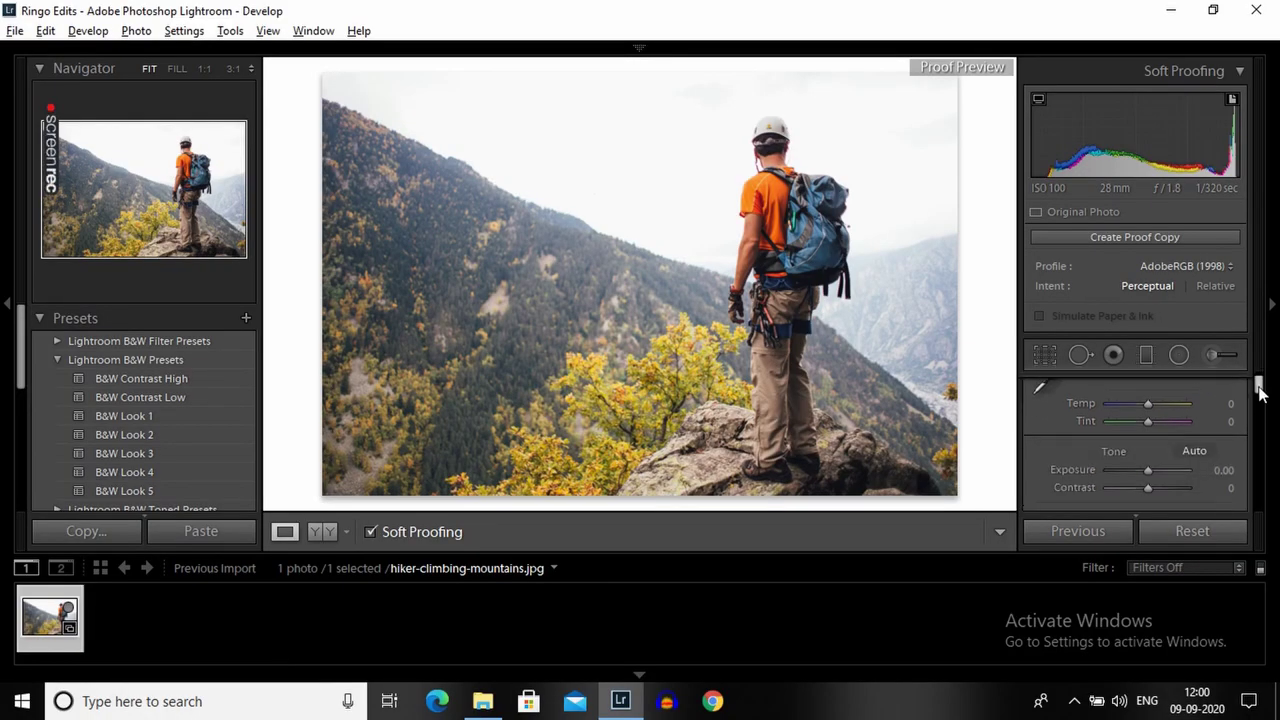
{"action": "left_click_drag", "start_coordinate": [1148, 408], "coordinate": [1143, 407]}
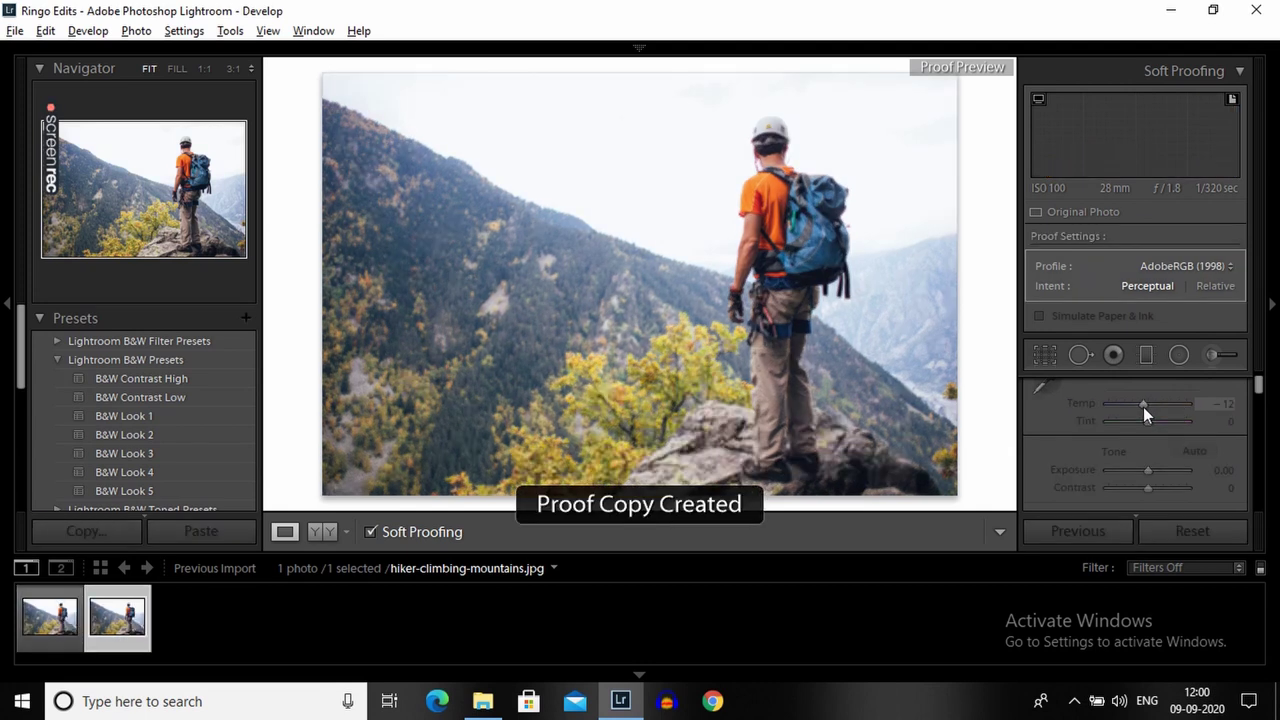
- Set Exposure -0.36, Contrast +19, Highlights -29, Shadows +21, Whites -24, Blacks -43, Clarity +10
{"action": "left_click_drag", "start_coordinate": [1258, 386], "coordinate": [1258, 391]}
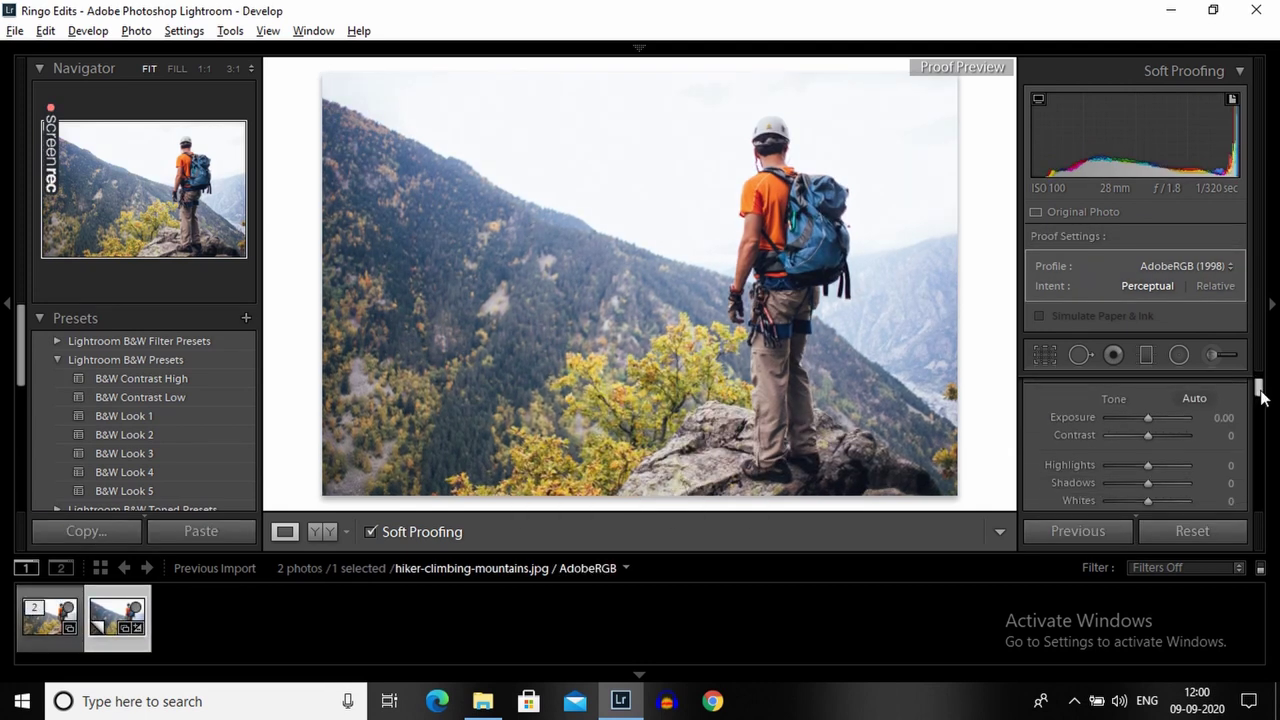
{"action": "left_click_drag", "start_coordinate": [1151, 418], "coordinate": [1154, 435]}
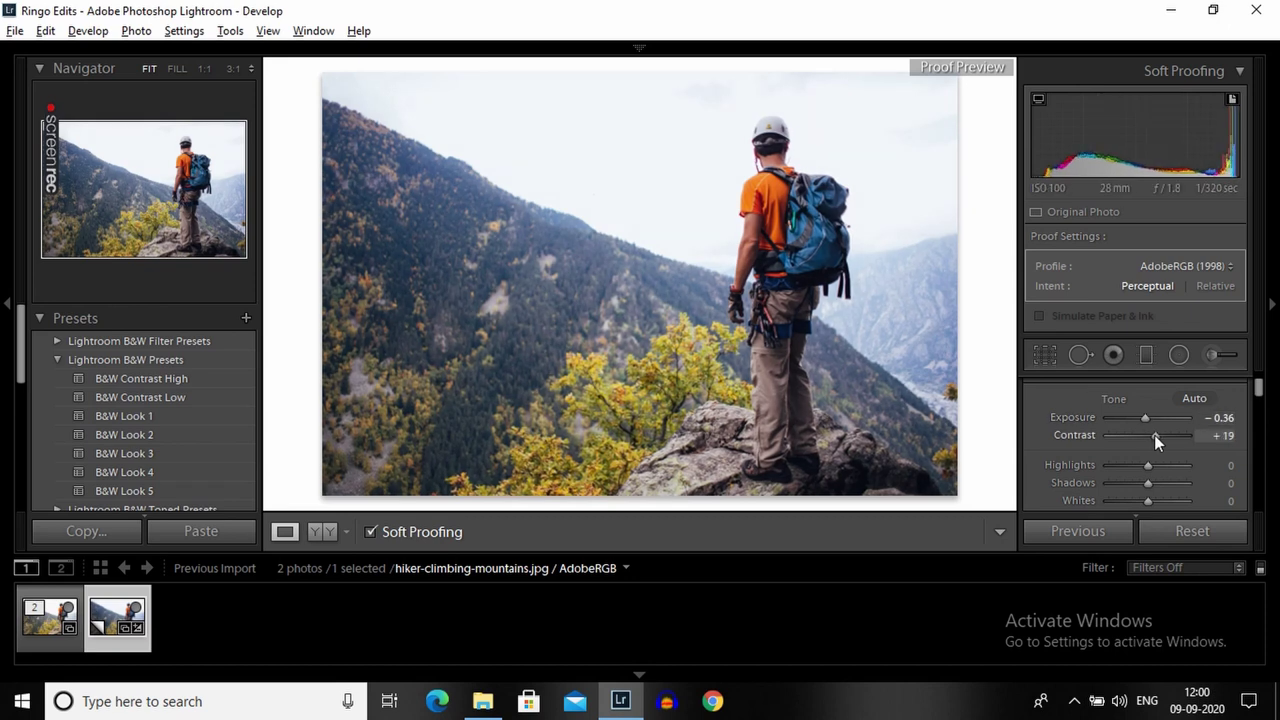
{"action": "left_click_drag", "start_coordinate": [1261, 390], "coordinate": [1261, 394]}
{"action": "mouse_move", "coordinate": [1148, 413]}
{"action": "left_mouse_down"}
{"action": "mouse_move", "coordinate": [1137, 416]}
{"action": "mouse_move", "coordinate": [1159, 433]}
{"action": "mouse_move", "coordinate": [1135, 448]}
{"action": "mouse_move", "coordinate": [1155, 467]}
{"action": "mouse_move", "coordinate": [1129, 472]}
{"action": "left_mouse_up"}
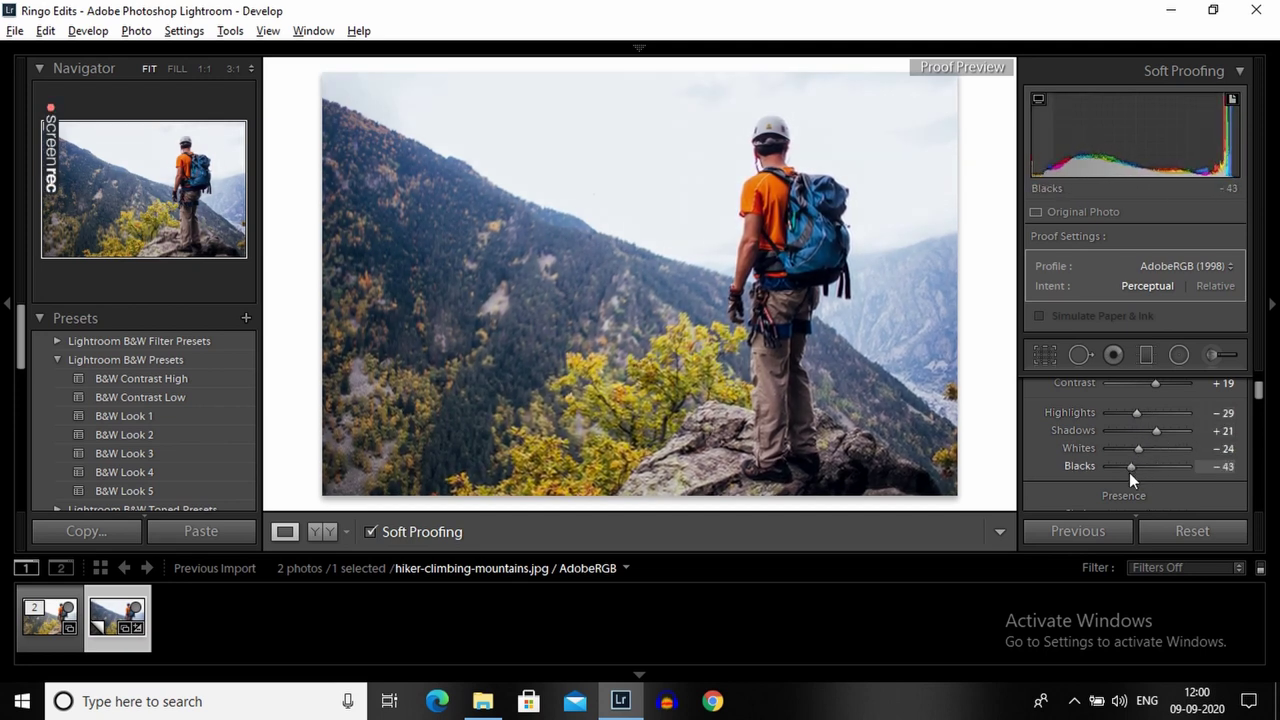
{"action": "left_click_drag", "start_coordinate": [1259, 392], "coordinate": [1259, 400]}
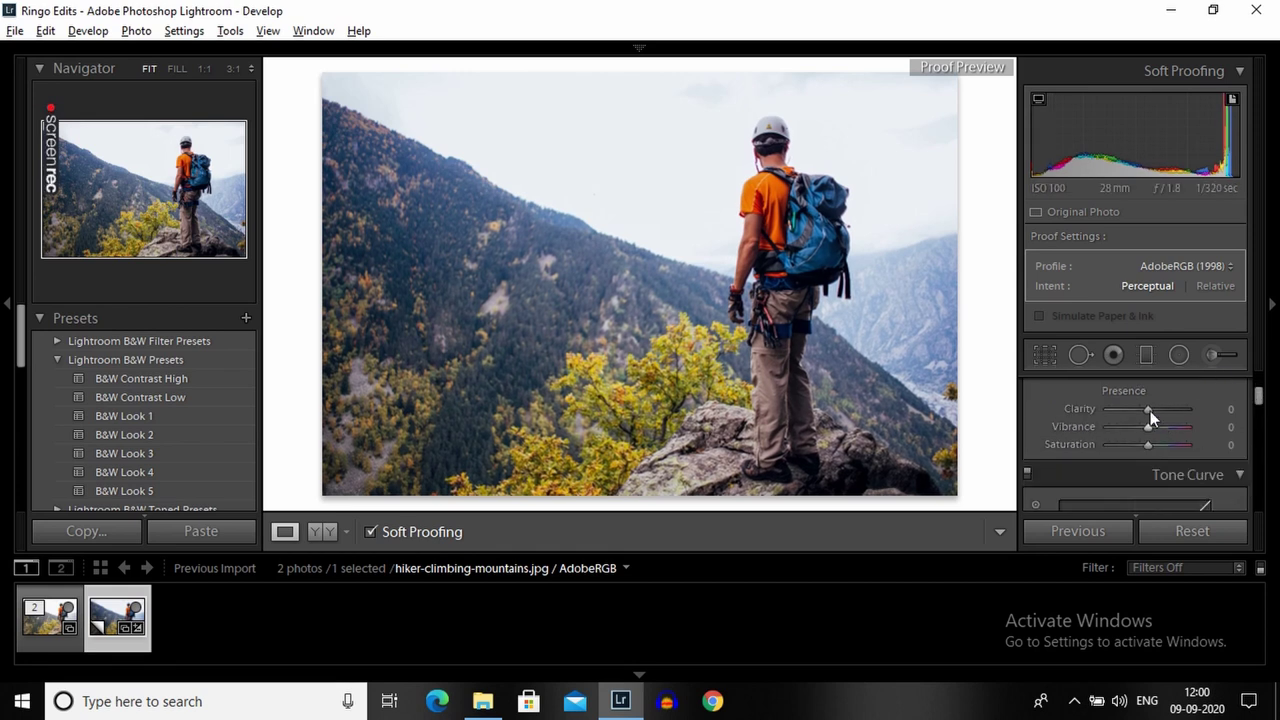
{"action": "left_click_drag", "start_coordinate": [1150, 411], "coordinate": [1151, 444]}
{"action": "left_click_drag", "start_coordinate": [1260, 398], "coordinate": [1260, 406]}
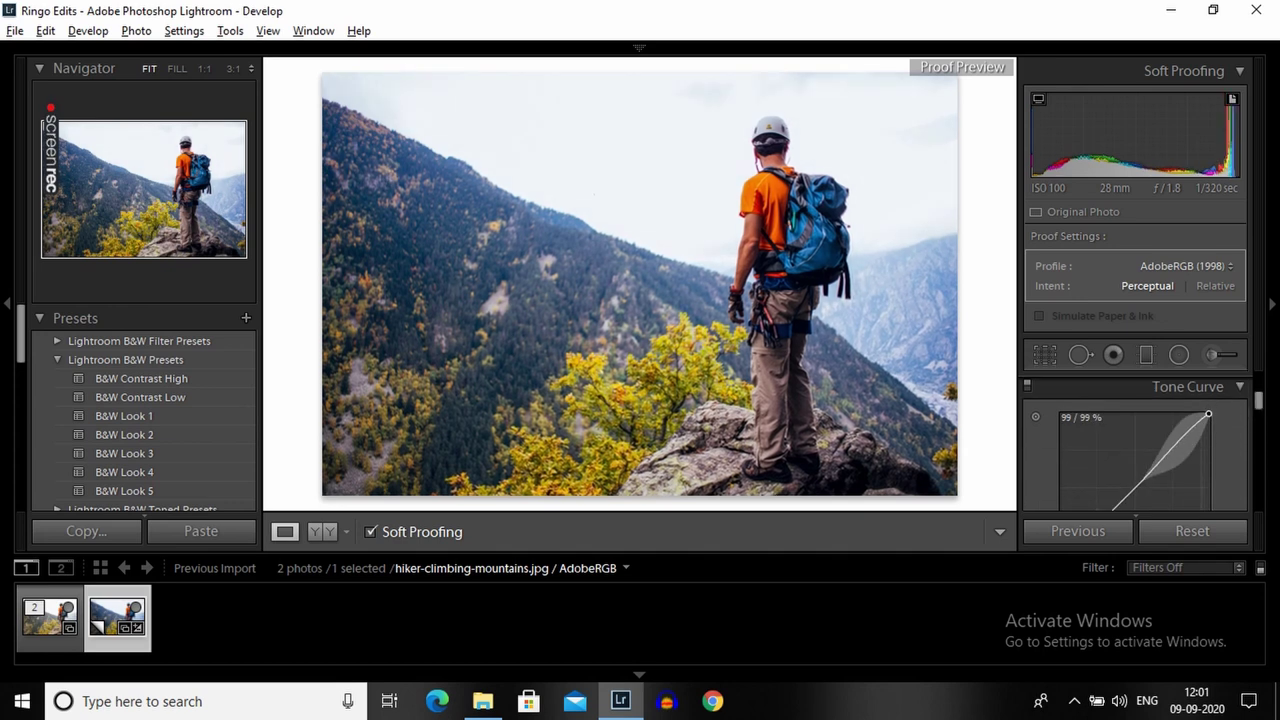
- Raise the Shadows region of the tone curve and add a lifting curve point
{"action": "left_click_drag", "start_coordinate": [1260, 400], "coordinate": [1260, 404]}
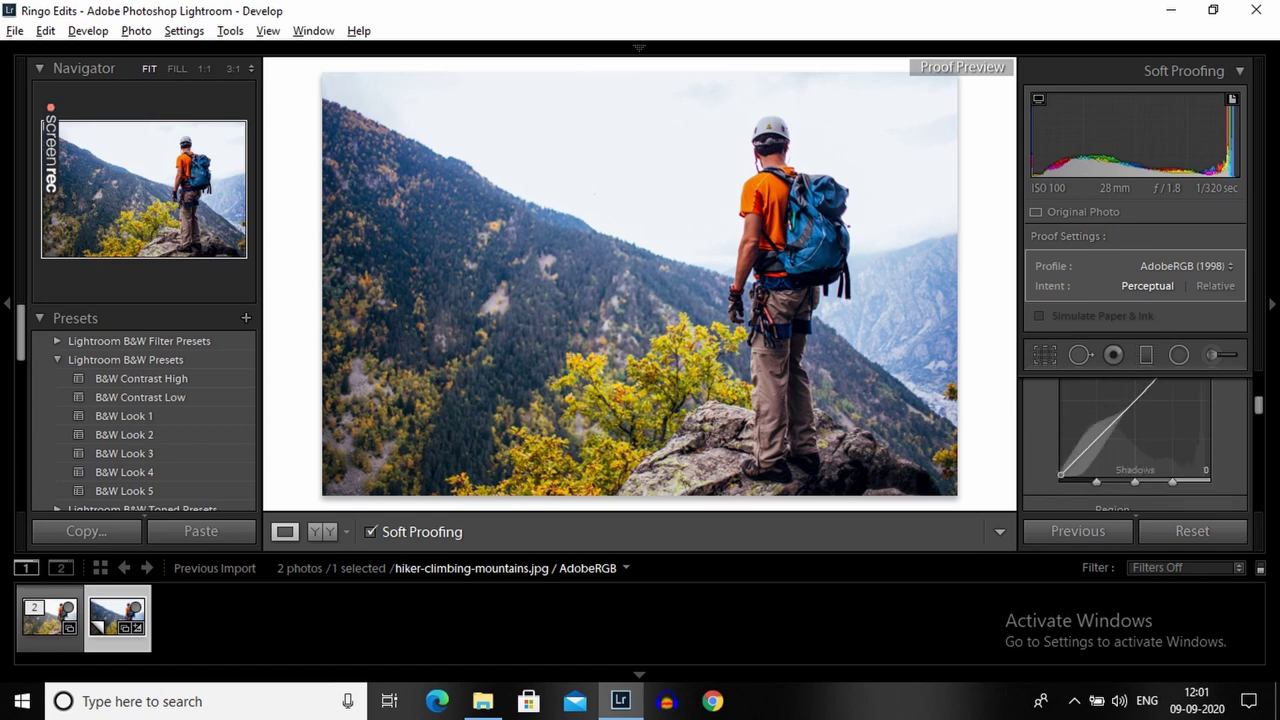
{"action": "left_click_drag", "start_coordinate": [1115, 450], "coordinate": [1115, 425]}
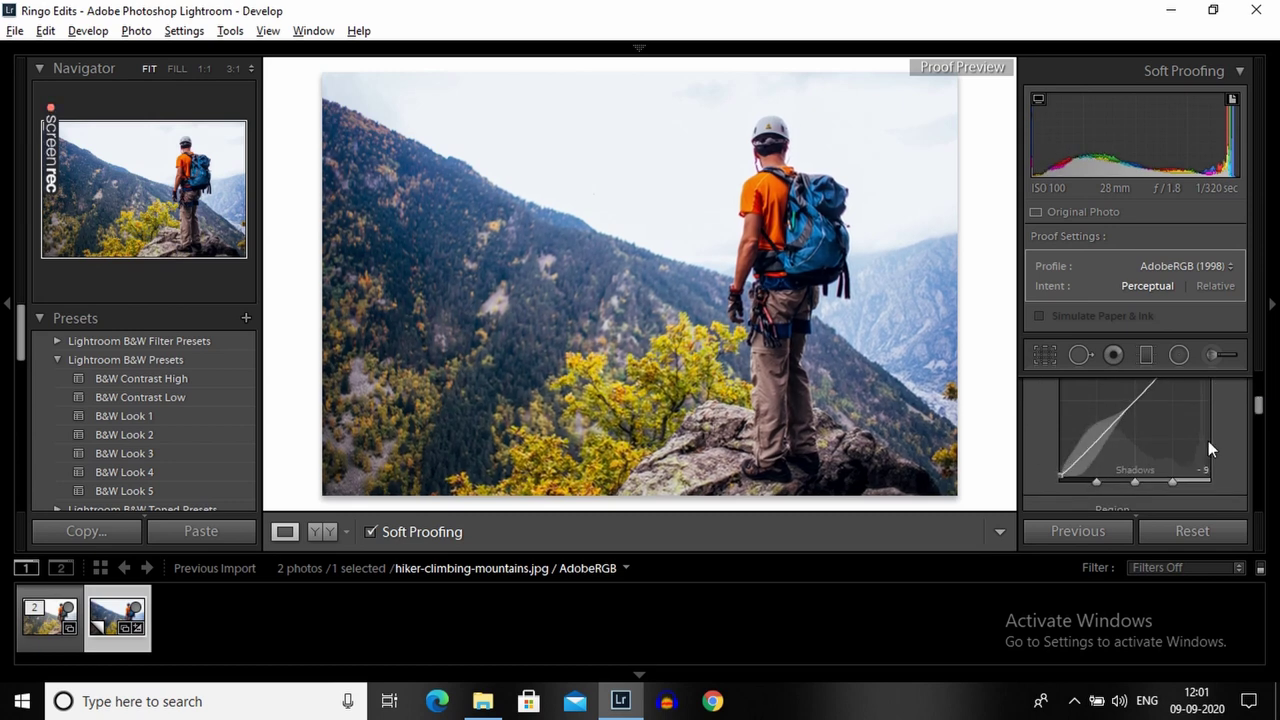
{"action": "left_click_drag", "start_coordinate": [1258, 404], "coordinate": [1258, 400]}
{"action": "mouse_move", "coordinate": [1156, 431]}
{"action": "left_mouse_down"}
{"action": "mouse_move", "coordinate": [1160, 421]}
{"action": "mouse_move", "coordinate": [1116, 476]}
{"action": "left_mouse_up"}
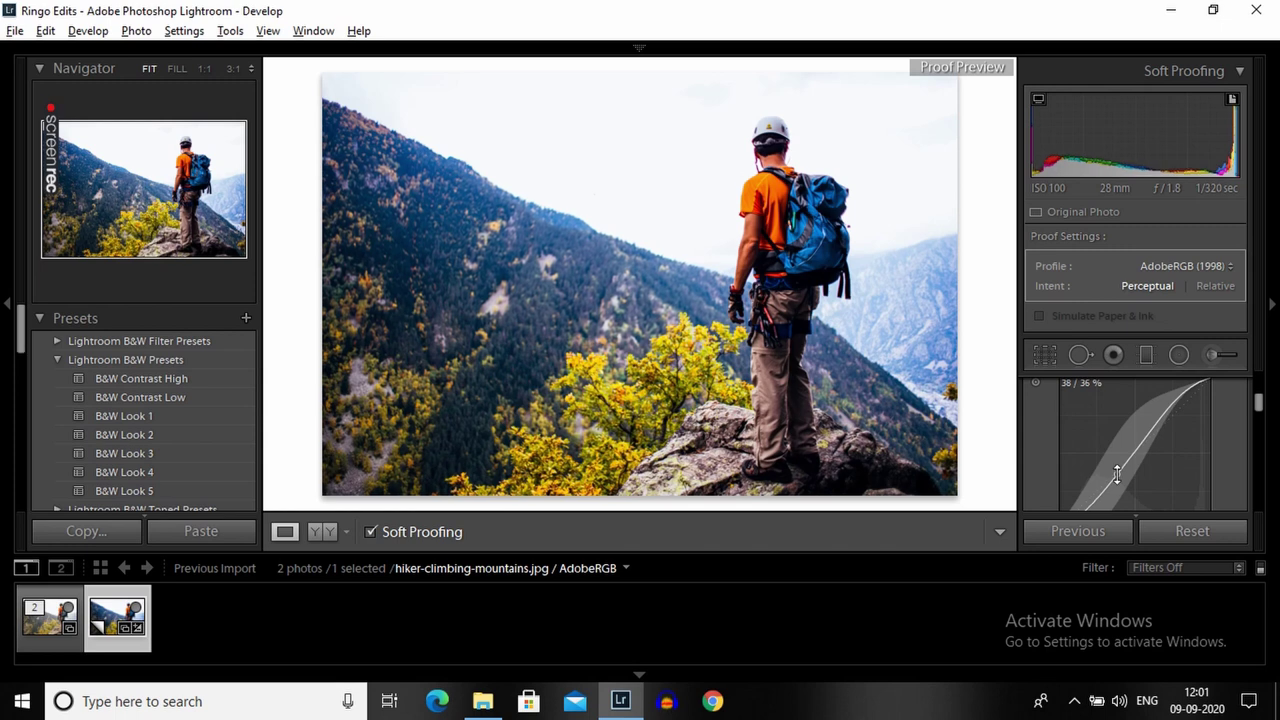
- Inspect the hiker's arm and backpack at 1:1, then return to Fit view
{"action": "left_click", "coordinate": [763, 271]}
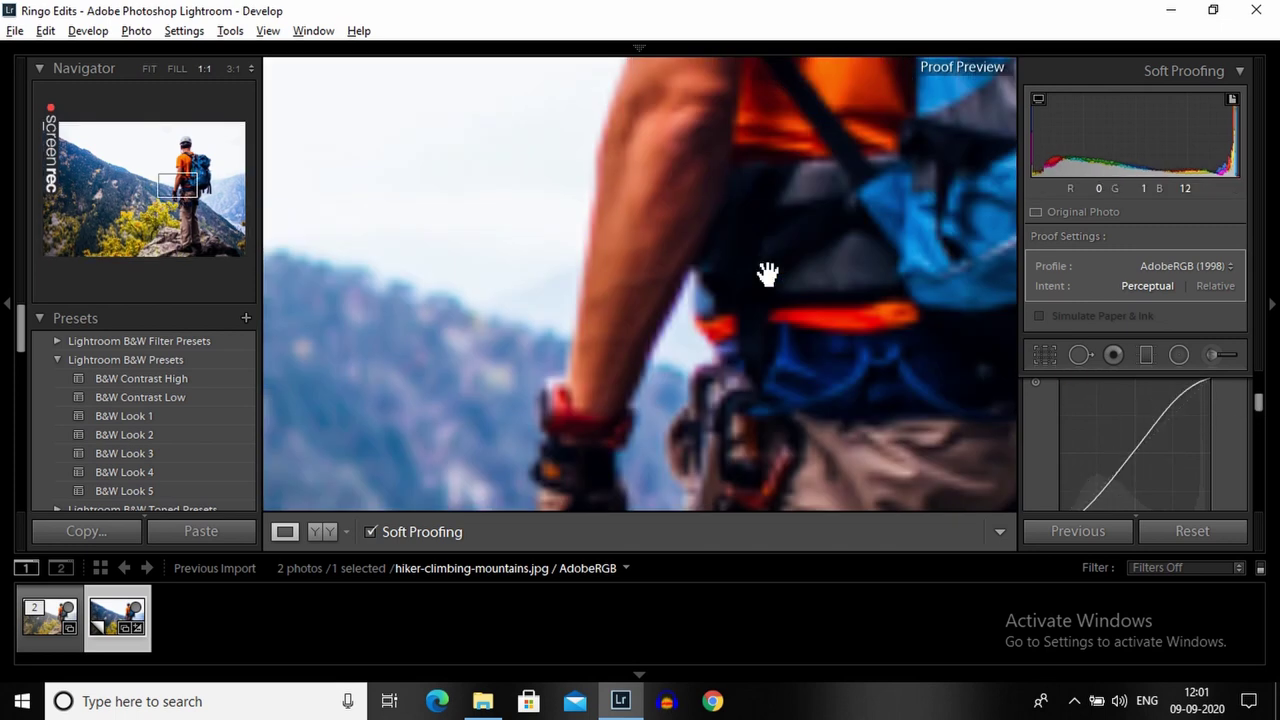
{"action": "mouse_move", "coordinate": [763, 271]}
{"action": "left_mouse_down"}
{"action": "mouse_move", "coordinate": [851, 345]}
{"action": "mouse_move", "coordinate": [826, 540]}
{"action": "mouse_move", "coordinate": [869, 391]}
{"action": "mouse_move", "coordinate": [760, 494]}
{"action": "mouse_move", "coordinate": [797, 270]}
{"action": "left_mouse_up"}
{"action": "left_click", "coordinate": [797, 270]}
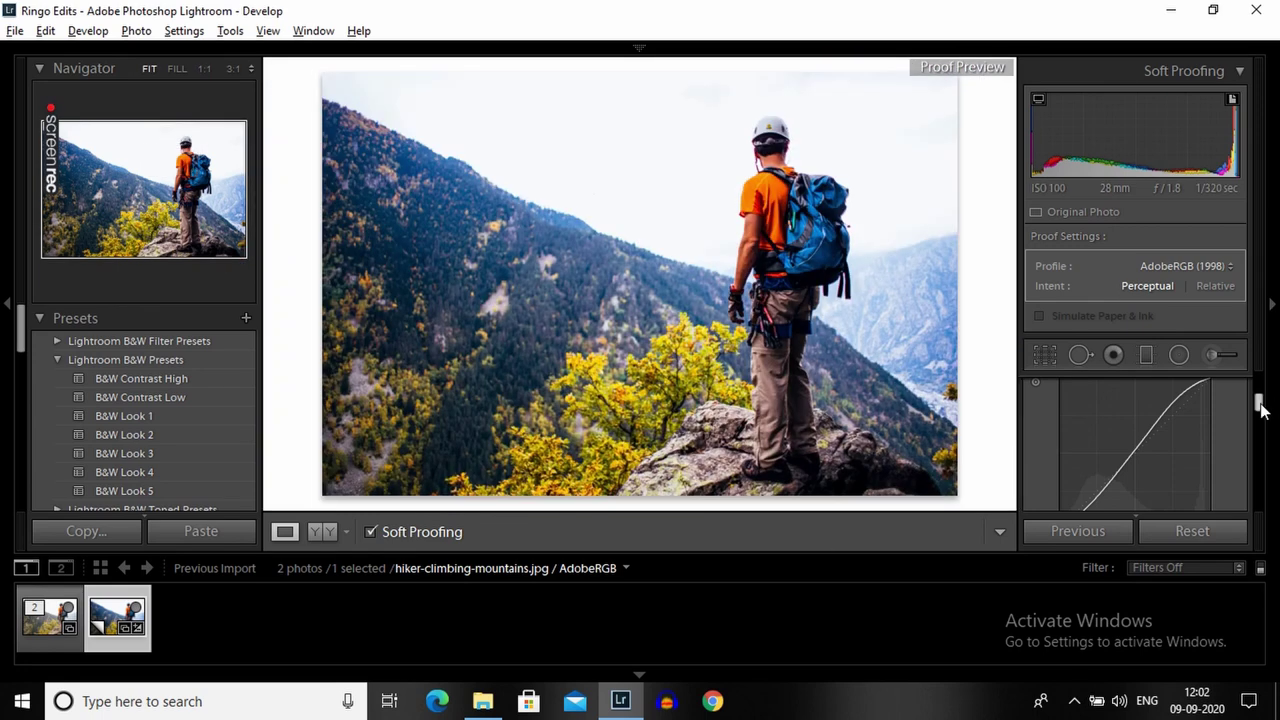
{"action": "left_click_drag", "start_coordinate": [1260, 400], "coordinate": [1260, 425]}
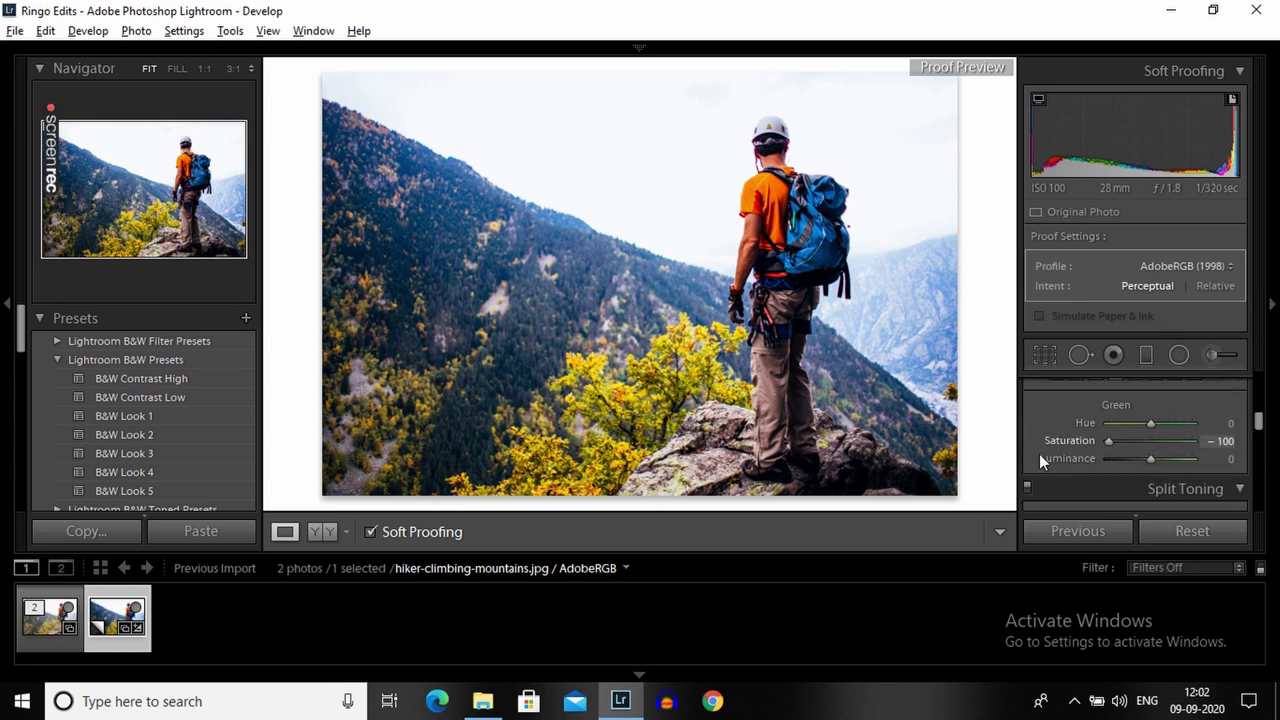
- Shift the Yellow hue to -100 so the foliage turns orange
{"action": "scroll", "coordinate": [1145, 460], "scroll_direction": "up", "scroll_amount": 3}
{"action": "left_click_drag", "start_coordinate": [1147, 477], "coordinate": [1105, 477]}
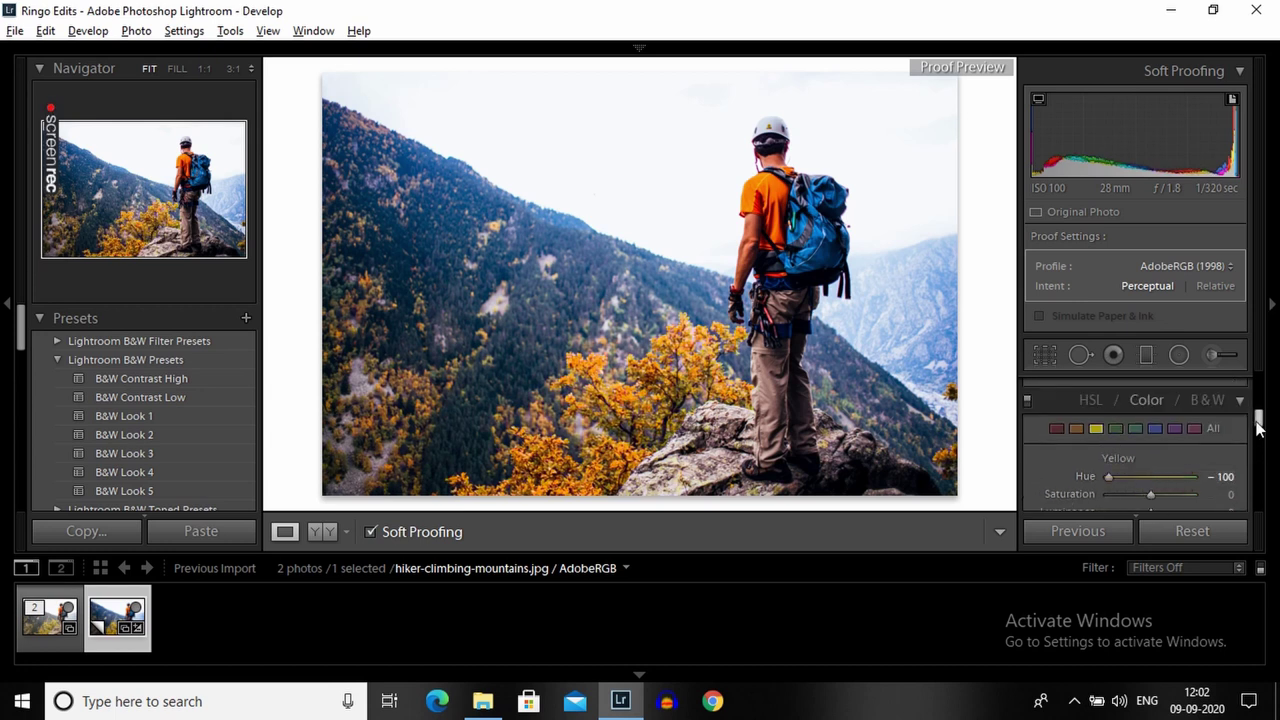
{"action": "left_click_drag", "start_coordinate": [1258, 419], "coordinate": [1258, 426]}
{"action": "mouse_move", "coordinate": [1108, 421]}
{"action": "left_mouse_down"}
{"action": "mouse_move", "coordinate": [1154, 441]}
{"action": "mouse_move", "coordinate": [1157, 457]}
{"action": "mouse_move", "coordinate": [1107, 426]}
{"action": "left_mouse_up"}
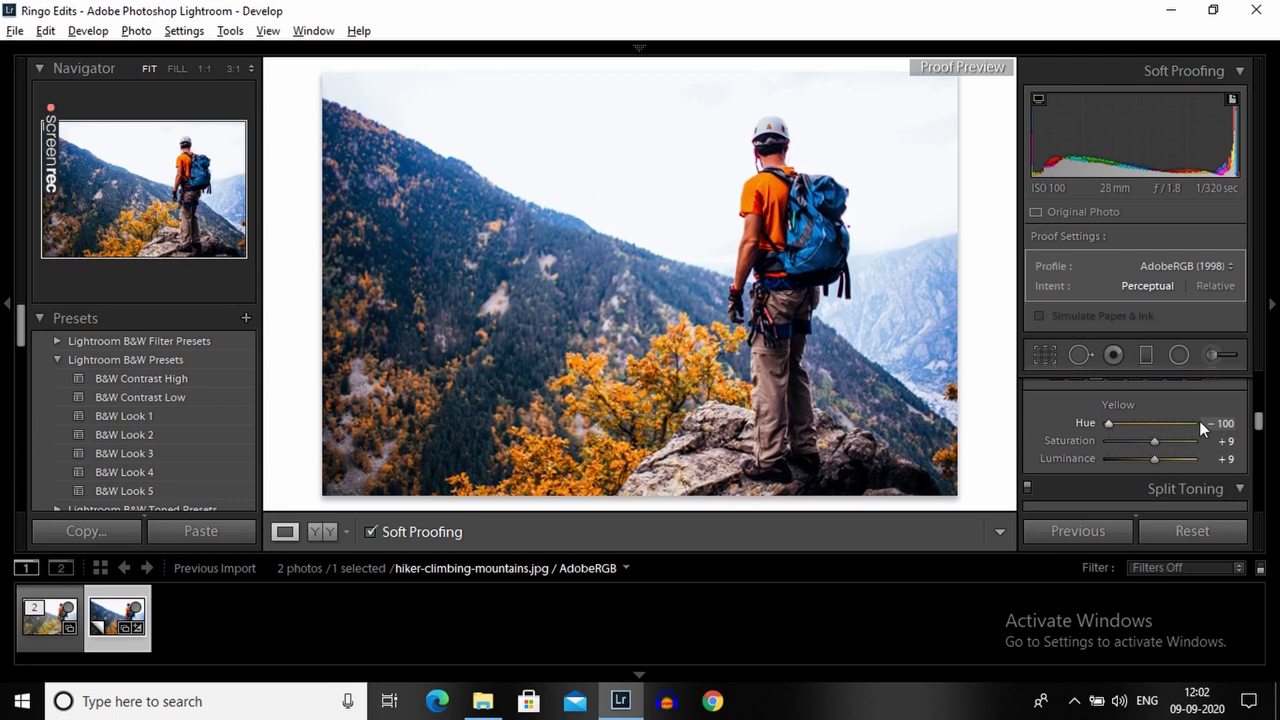
- Set the Orange hue to -24 and its saturation to +9
{"action": "scroll", "coordinate": [1257, 421], "scroll_direction": "up", "scroll_amount": 3}
{"action": "left_click", "coordinate": [1071, 441]}
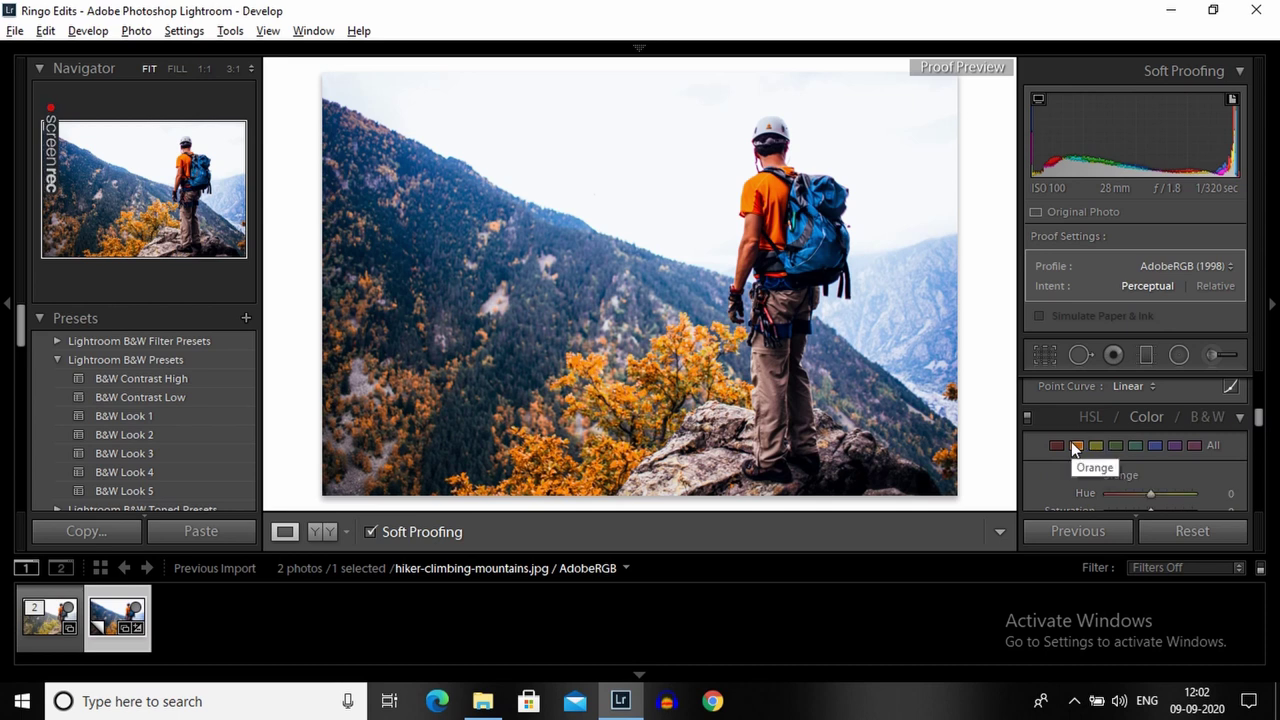
{"action": "left_click_drag", "start_coordinate": [1150, 494], "coordinate": [1143, 495]}
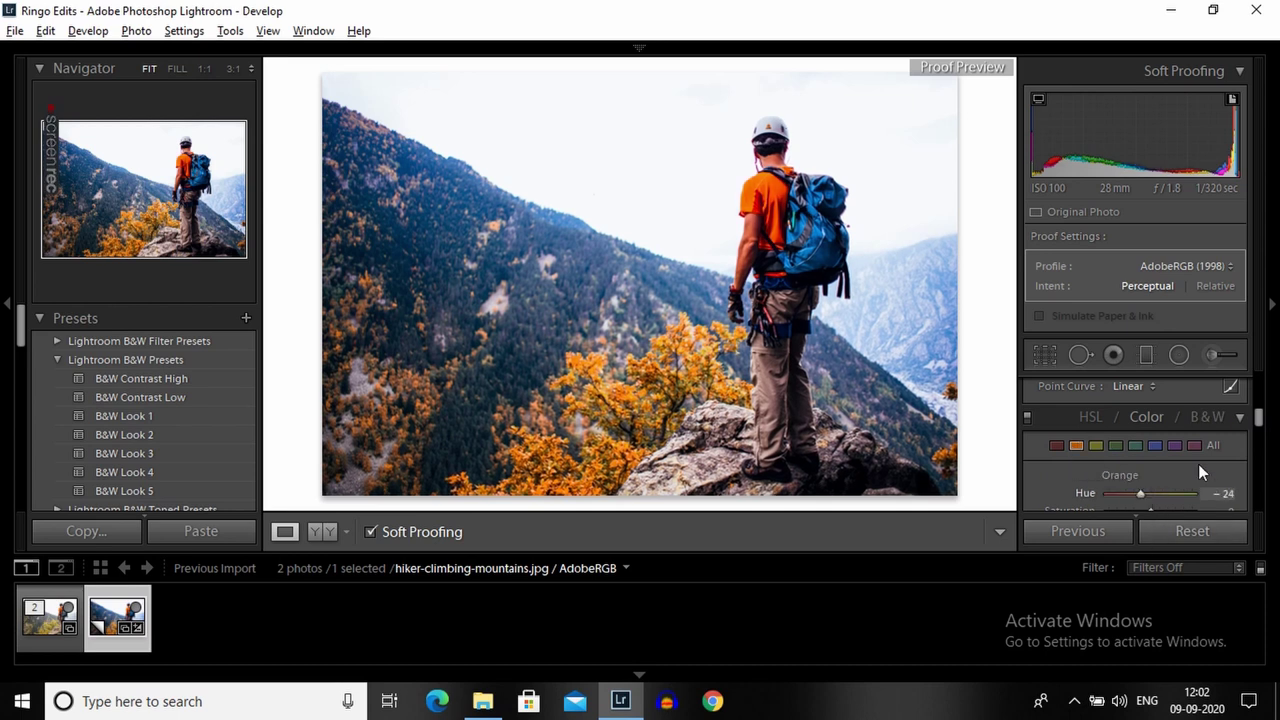
{"action": "scroll", "coordinate": [1257, 427], "scroll_direction": "down", "scroll_amount": 3}
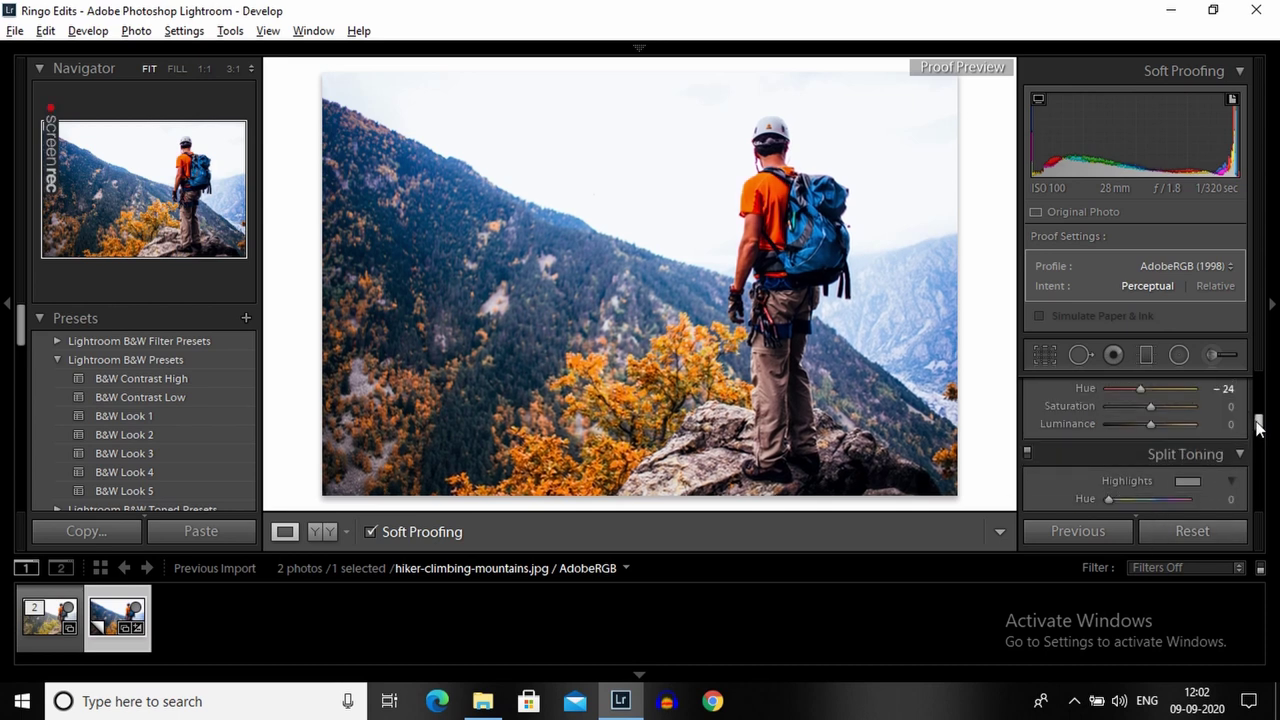
{"action": "left_click_drag", "start_coordinate": [1151, 406], "coordinate": [1155, 406]}
- Drop Aqua, Purple and Magenta saturation and Magenta luminance to -100; tint highlights purple
{"action": "scroll", "coordinate": [1257, 423], "scroll_direction": "up", "scroll_amount": 3}
{"action": "mouse_move", "coordinate": [1146, 494]}
{"action": "left_mouse_down"}
{"action": "mouse_move", "coordinate": [1089, 498]}
{"action": "mouse_move", "coordinate": [1108, 496]}
{"action": "mouse_move", "coordinate": [1091, 484]}
{"action": "left_mouse_up"}
{"action": "left_click", "coordinate": [1193, 428]}
{"action": "scroll", "coordinate": [1258, 427], "scroll_direction": "down", "scroll_amount": 1}
{"action": "left_click", "coordinate": [1133, 410]}
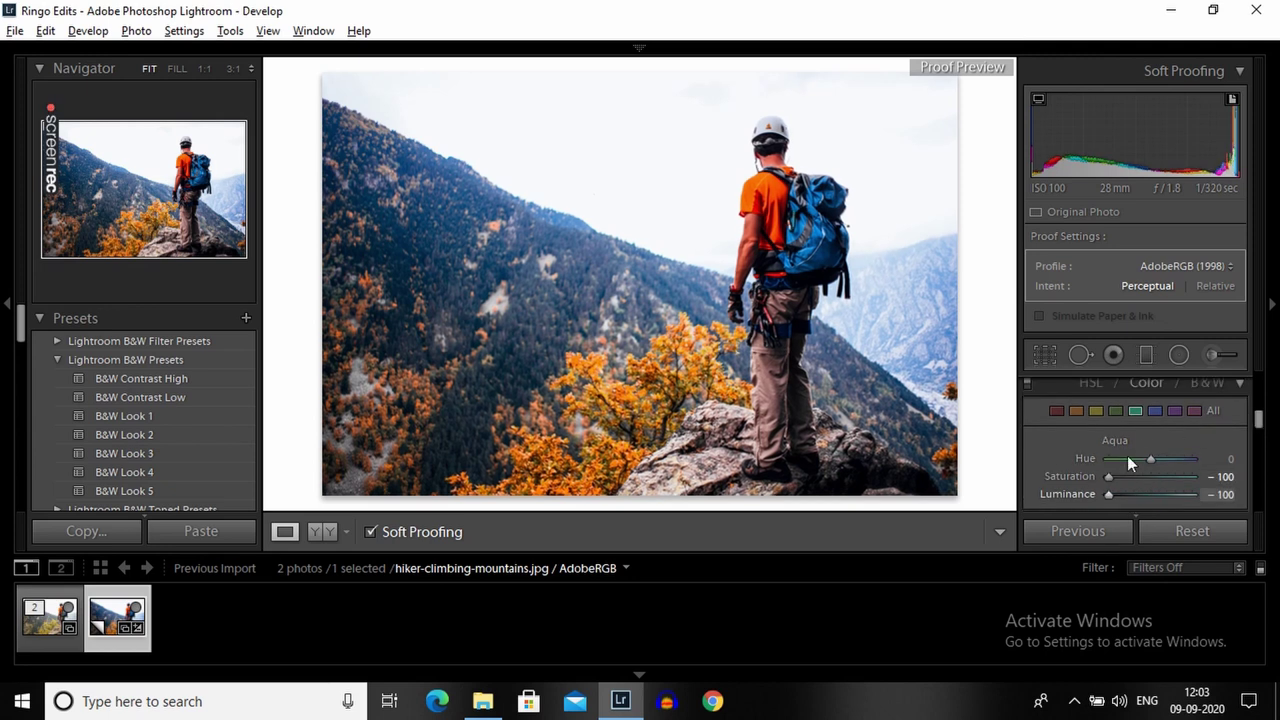
{"action": "left_click", "coordinate": [1174, 410]}
{"action": "left_click", "coordinate": [1192, 410]}
{"action": "left_click_drag", "start_coordinate": [1150, 494], "coordinate": [1097, 494]}
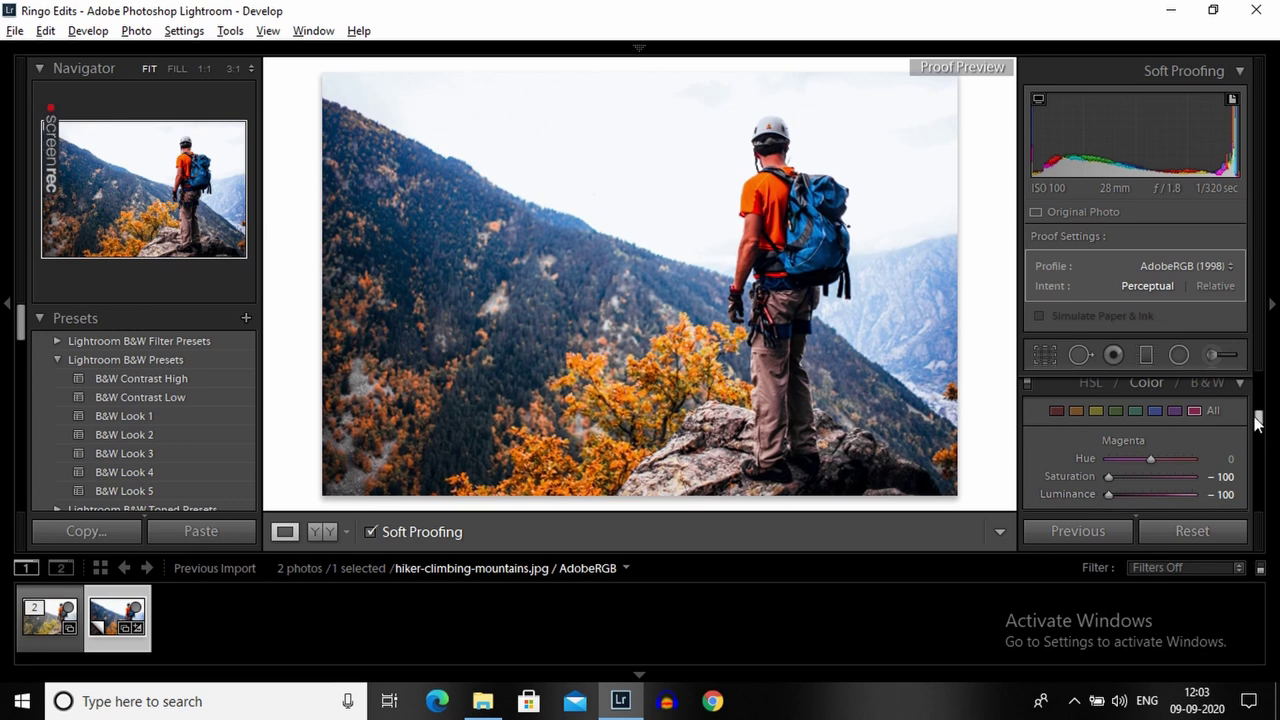
{"action": "left_click_drag", "start_coordinate": [1258, 420], "coordinate": [1258, 426]}
{"action": "left_click_drag", "start_coordinate": [1110, 470], "coordinate": [1172, 470]}
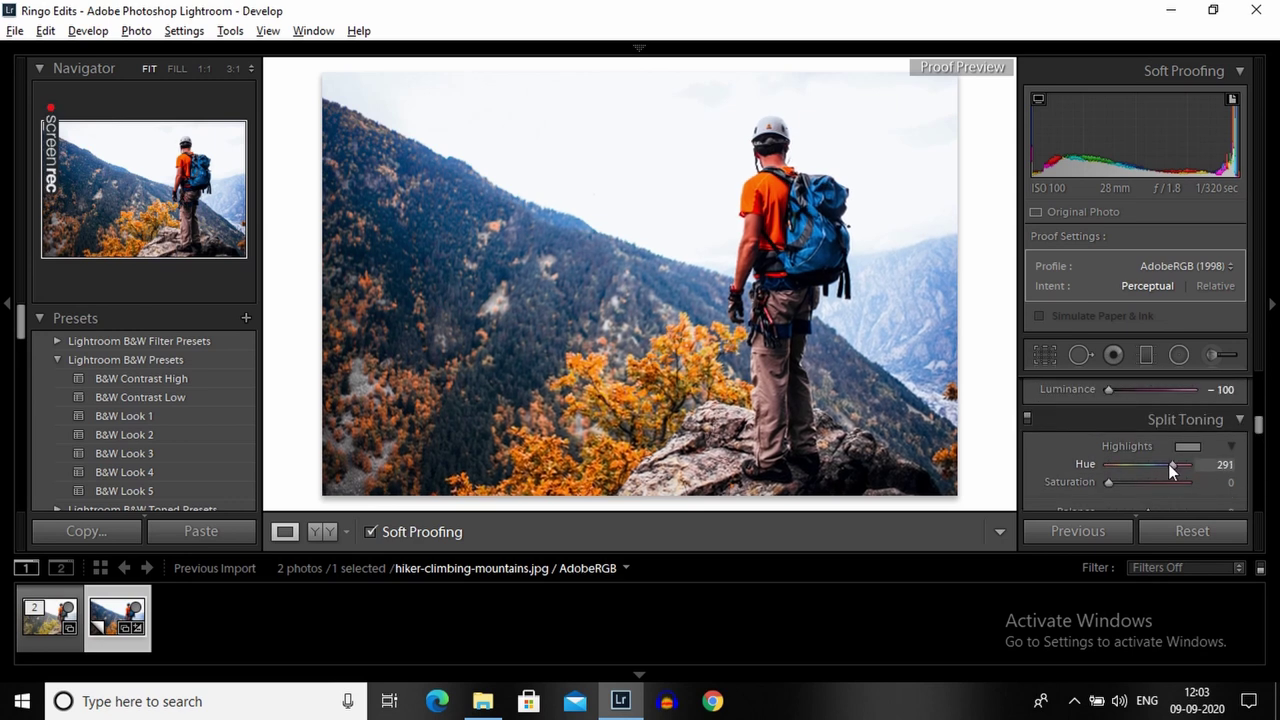
- Enter highlight saturation 7 at hue 291, and tint shadows to hue 184, saturation 10
{"action": "left_click", "coordinate": [1218, 464]}
{"action": "key", "text": "Tab"}
{"action": "type", "text": "7"}
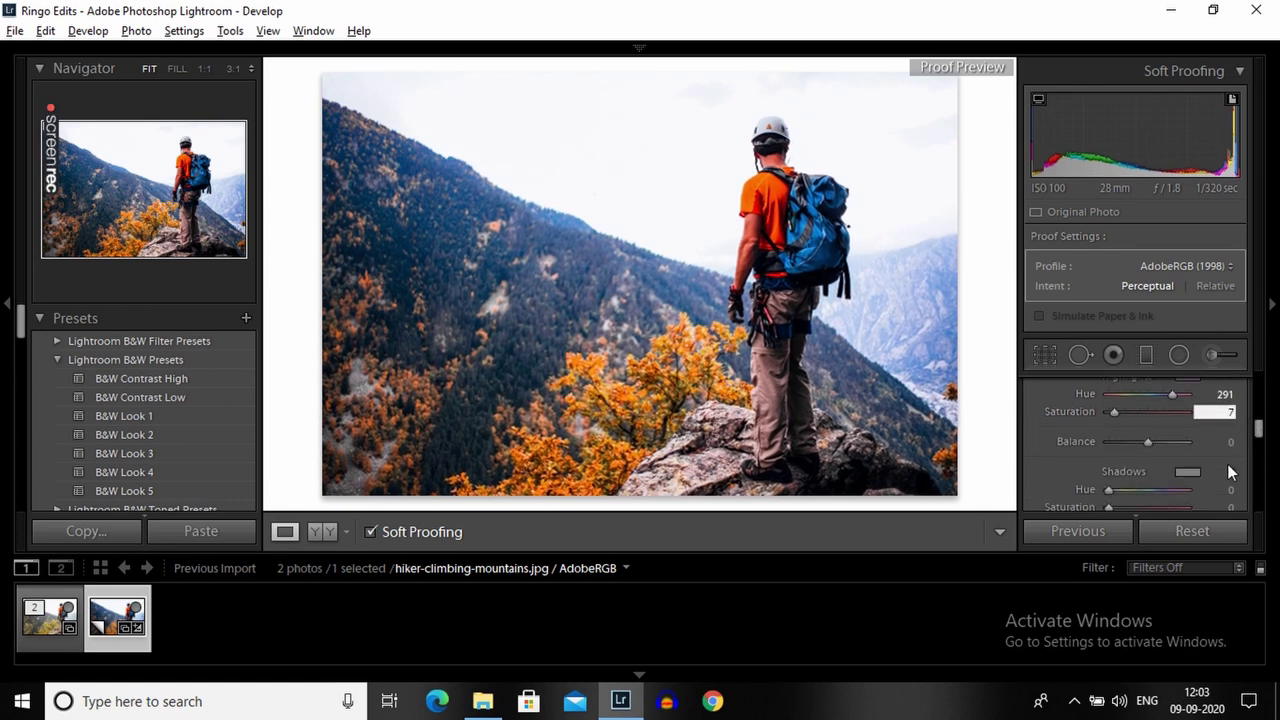
{"action": "key", "text": "Return"}
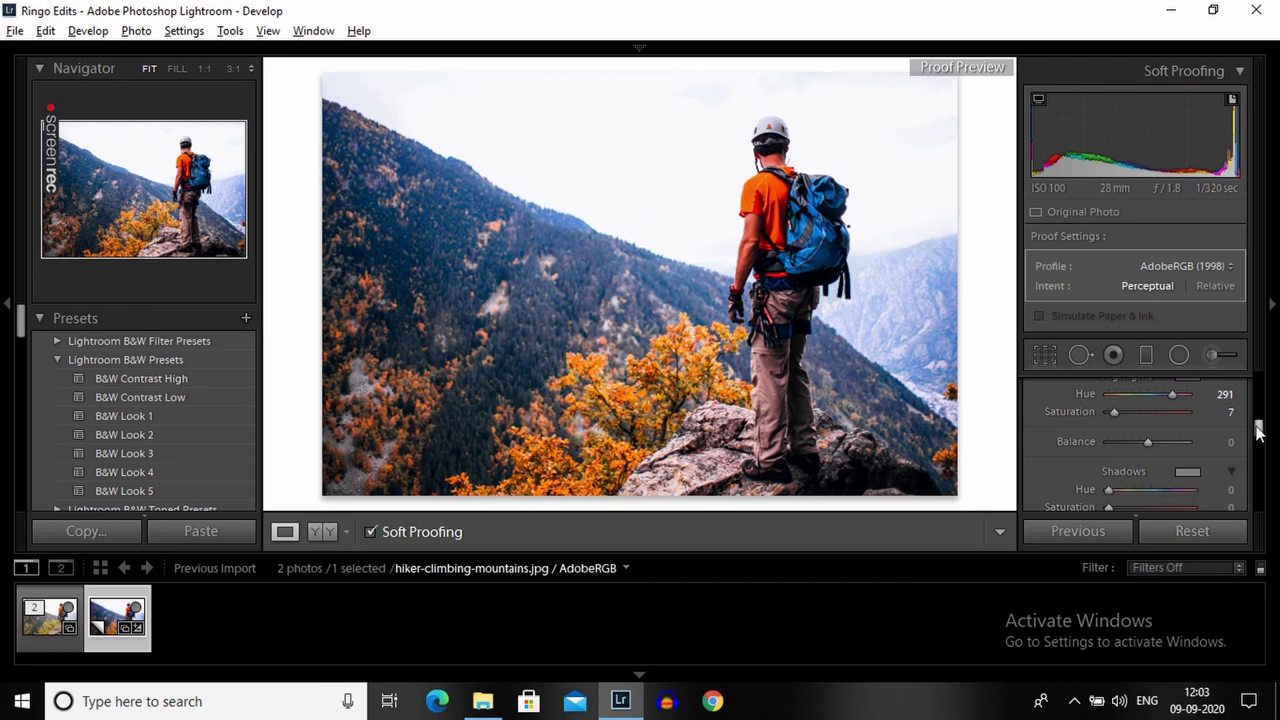
{"action": "scroll", "coordinate": [1175, 445], "scroll_direction": "down", "scroll_amount": 1}
{"action": "mouse_move", "coordinate": [1106, 438]}
{"action": "left_mouse_down"}
{"action": "mouse_move", "coordinate": [1154, 440]}
{"action": "mouse_move", "coordinate": [1113, 457]}
{"action": "left_mouse_up"}
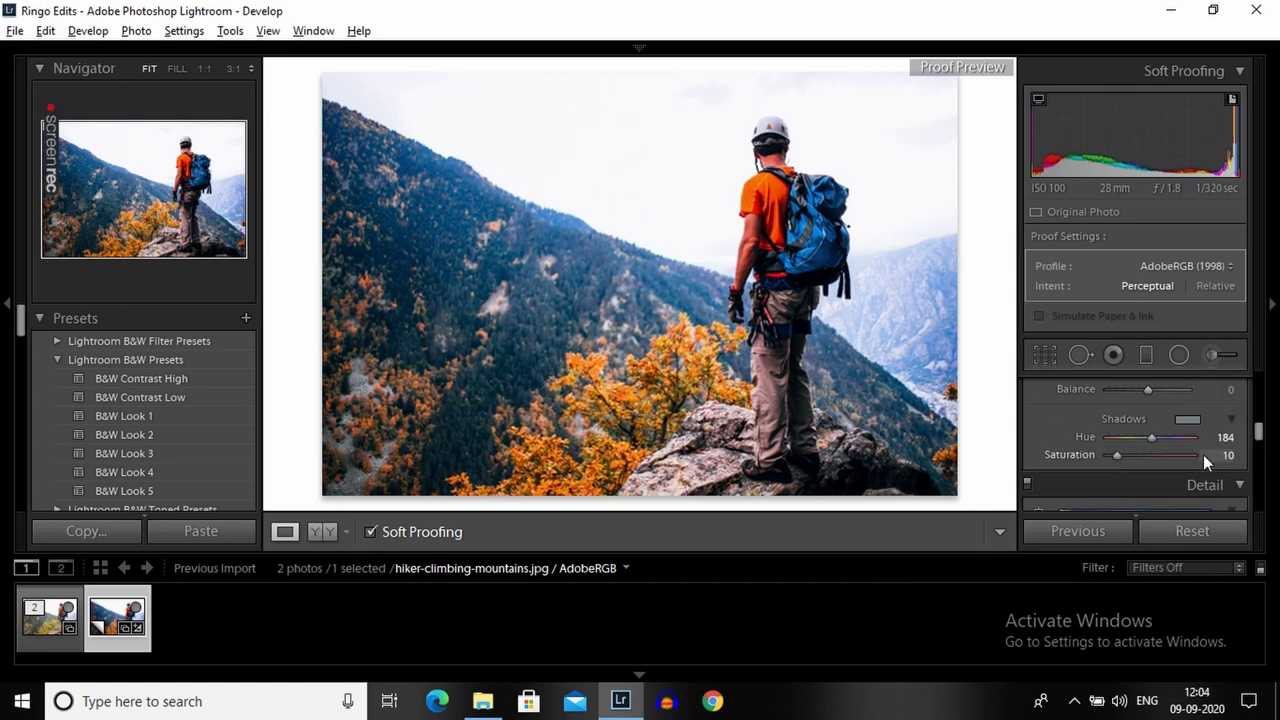
- Set Sharpening Detail to 30 and Color noise reduction to 10
{"action": "left_click_drag", "start_coordinate": [1260, 432], "coordinate": [1258, 447]}
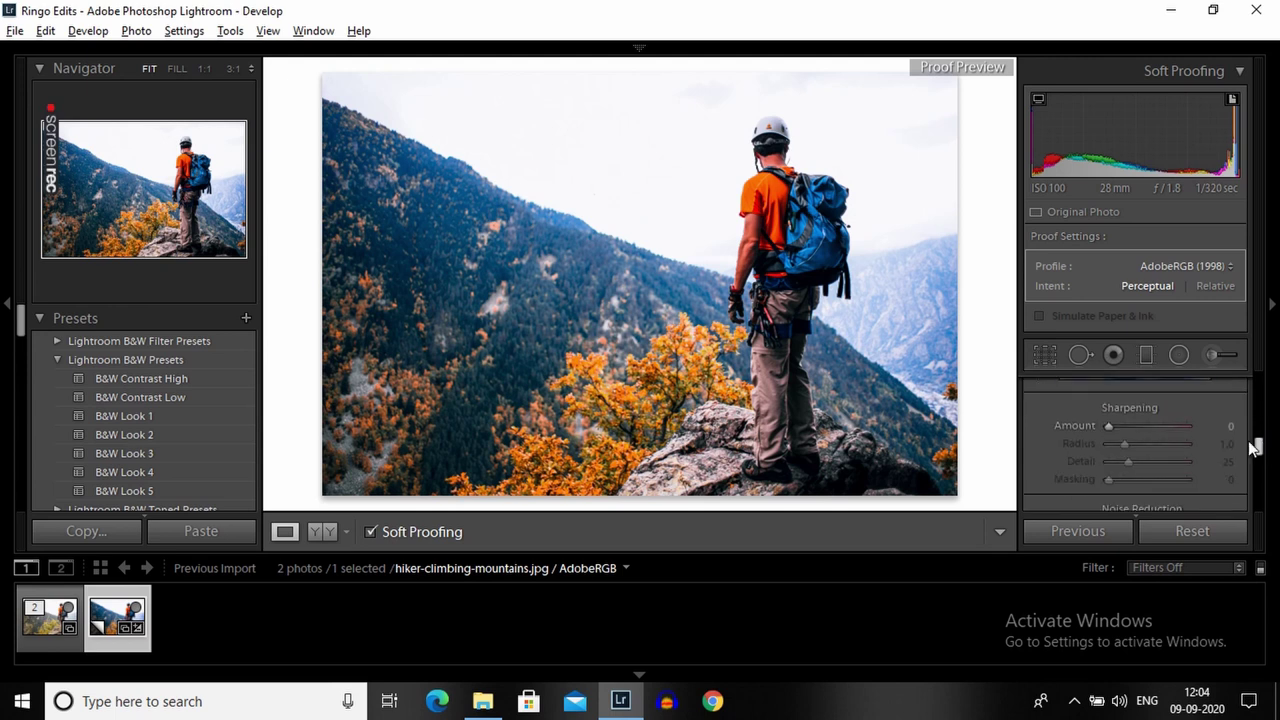
{"action": "left_click_drag", "start_coordinate": [1128, 460], "coordinate": [1132, 459]}
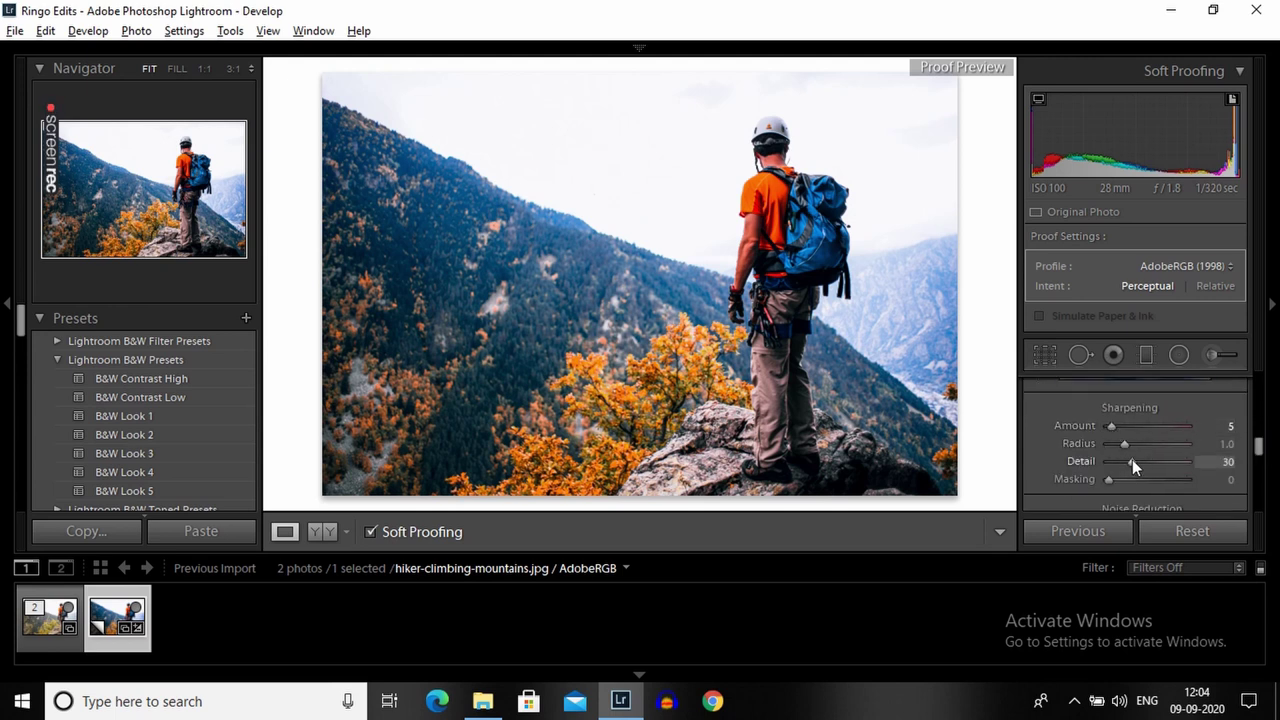
{"action": "left_click_drag", "start_coordinate": [1257, 443], "coordinate": [1258, 453]}
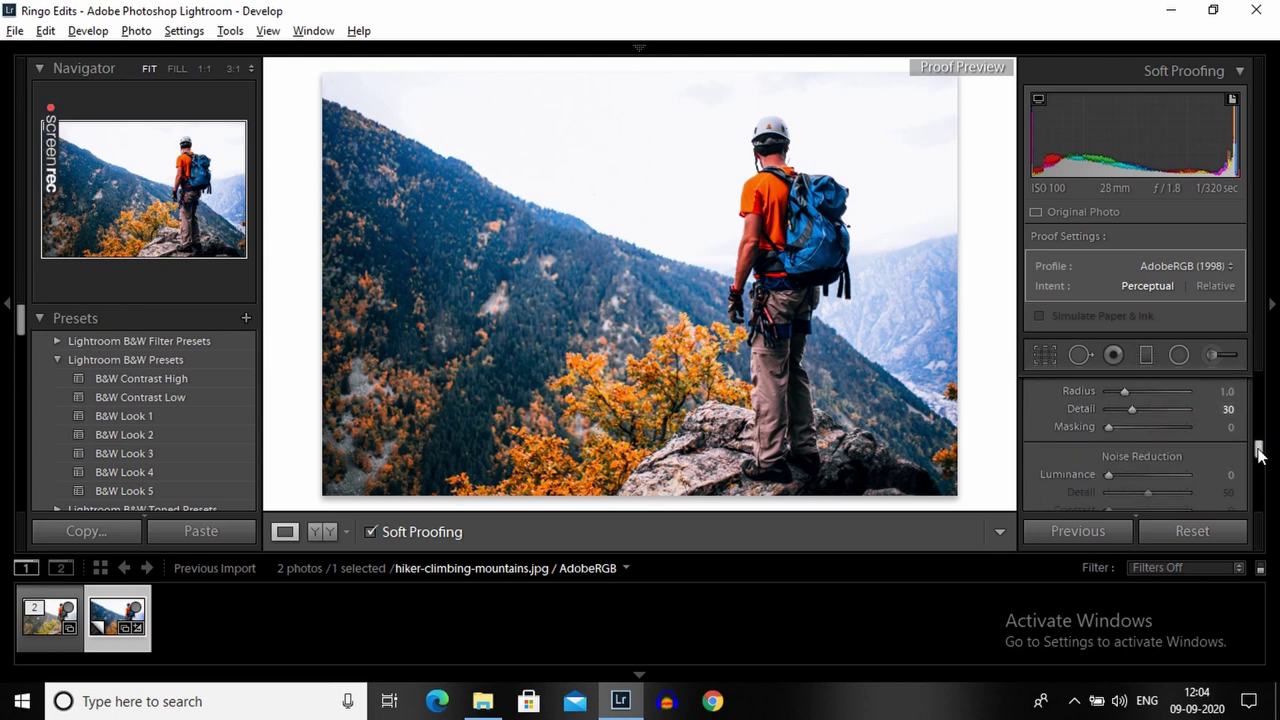
{"action": "left_click_drag", "start_coordinate": [1259, 453], "coordinate": [1260, 458]}
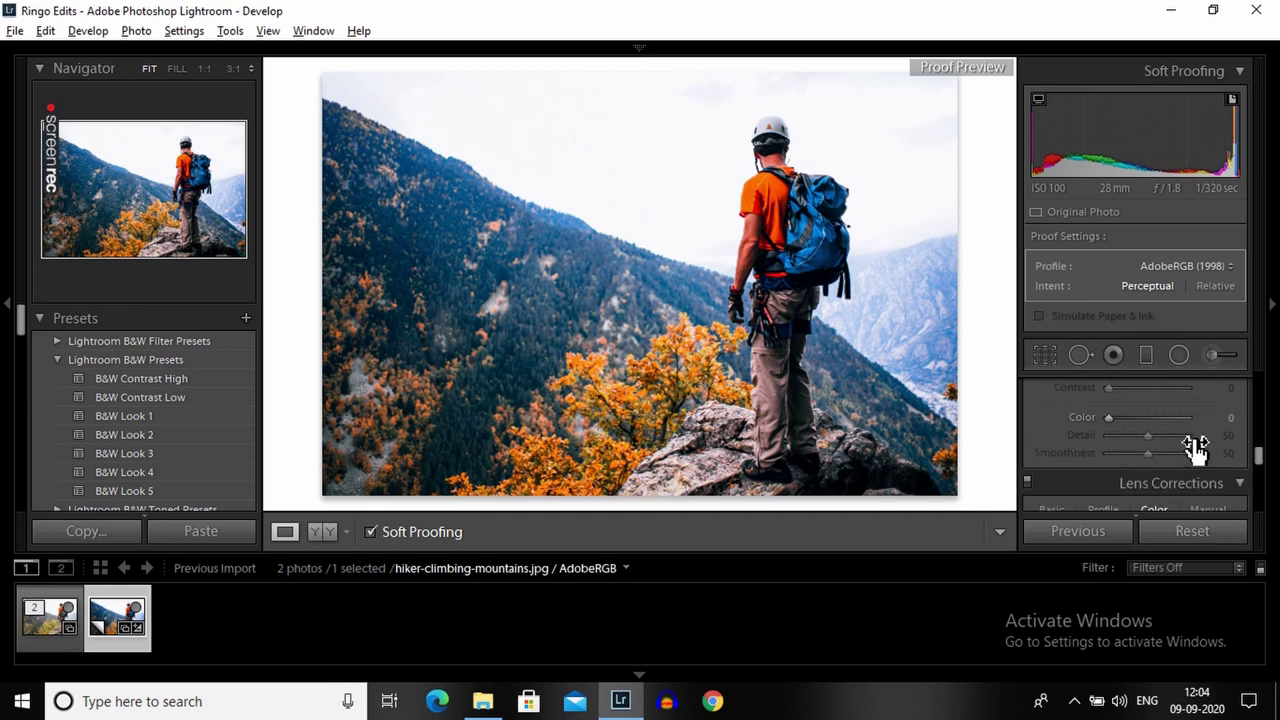
{"action": "left_click_drag", "start_coordinate": [1129, 417], "coordinate": [1114, 420]}
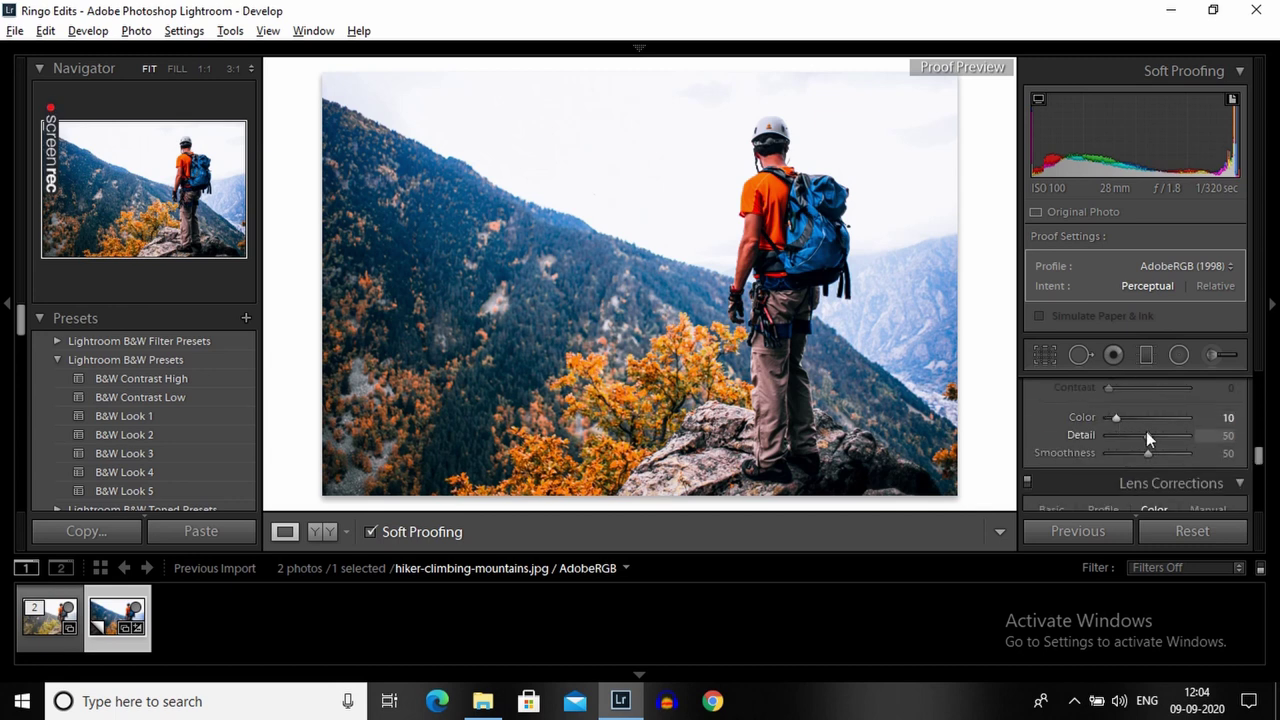
- Tune Defringe to purple amount 1 with purple hue range 24/70
{"action": "left_click_drag", "start_coordinate": [1259, 460], "coordinate": [1259, 473]}
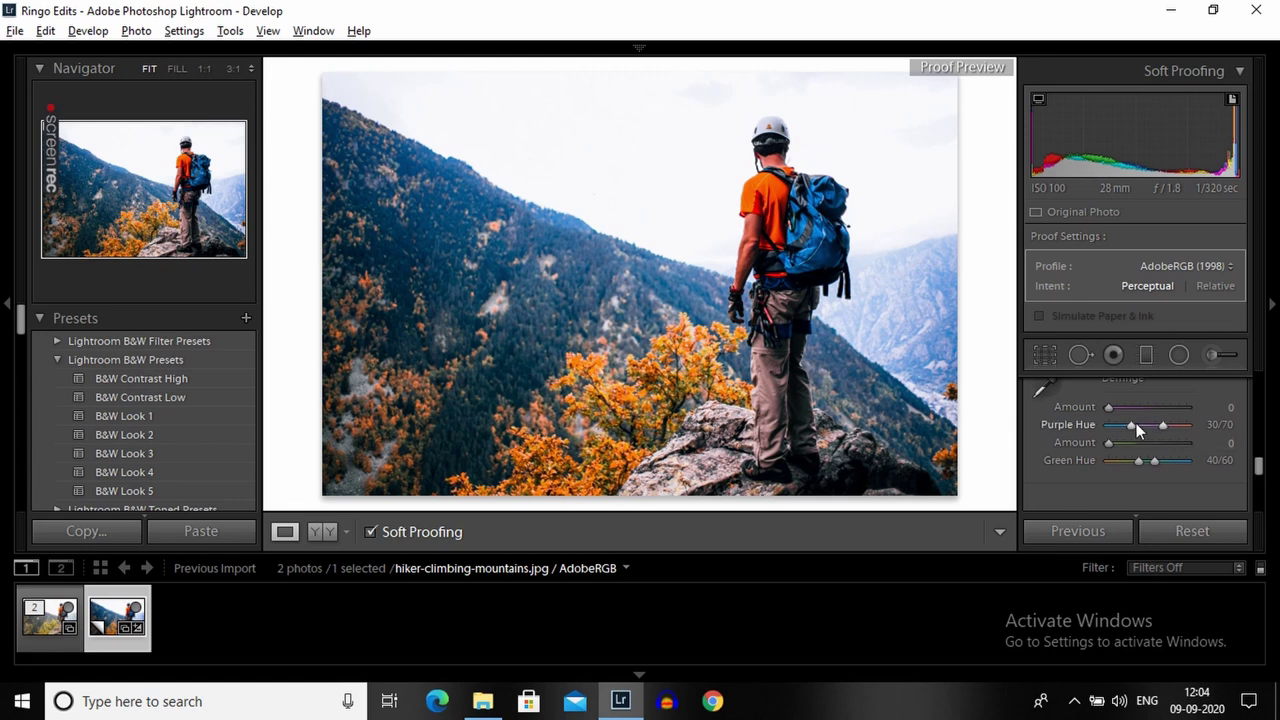
{"action": "left_click_drag", "start_coordinate": [1133, 426], "coordinate": [1117, 406]}
{"action": "mouse_move", "coordinate": [1258, 460]}
{"action": "left_mouse_down"}
{"action": "mouse_move", "coordinate": [1259, 472]}
{"action": "mouse_move", "coordinate": [1258, 384]}
{"action": "left_mouse_up"}
- Bring up the Graduated Filter panel with its Temp -17, Exposure -0.23 effect
{"action": "left_click", "coordinate": [1146, 356]}
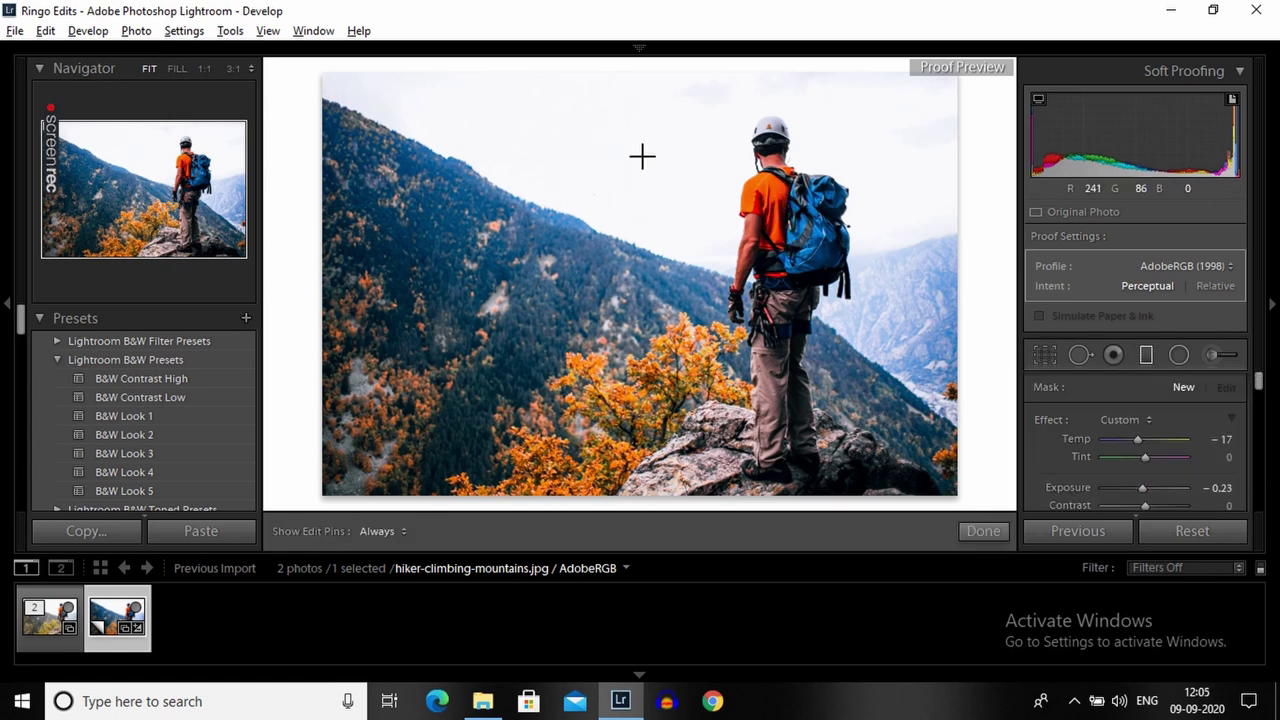
{"action": "left_click_drag", "start_coordinate": [1262, 396], "coordinate": [1255, 478]}
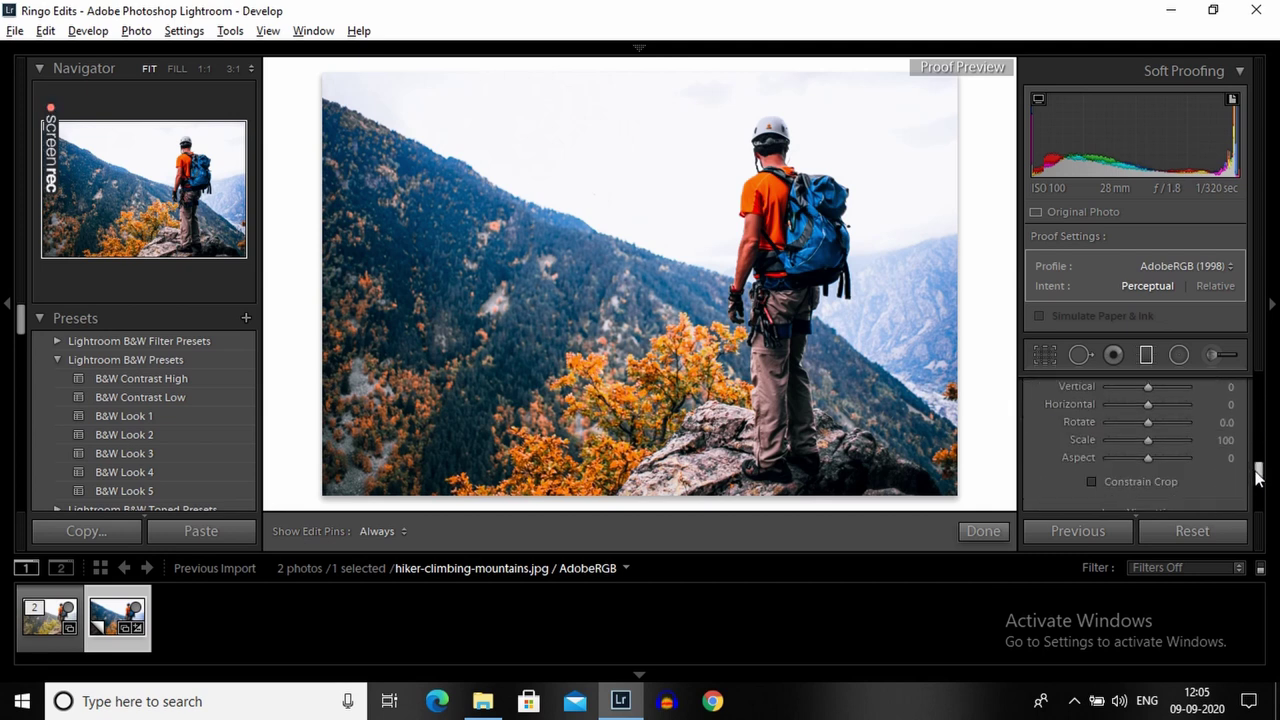
- Add a Color Priority post-crop vignette with Amount -52 and Feather 100
{"action": "left_click", "coordinate": [1165, 445]}
{"action": "left_click", "coordinate": [1160, 489]}
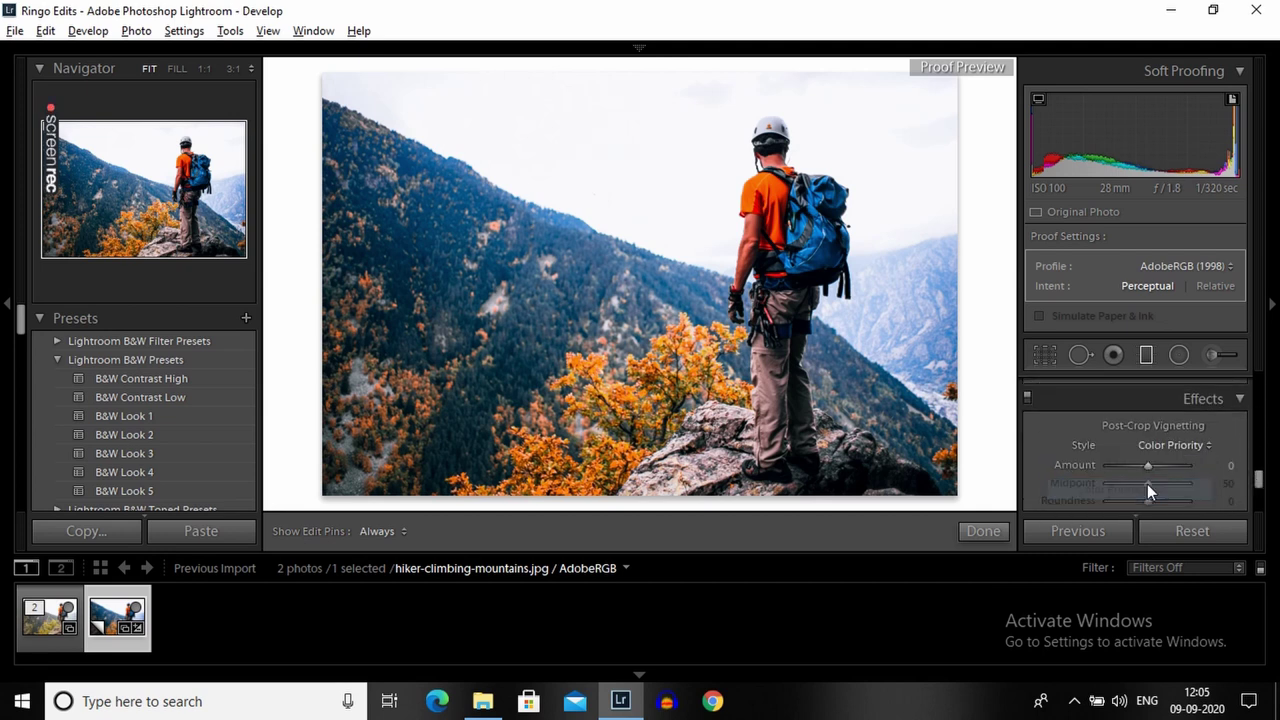
{"action": "mouse_move", "coordinate": [1148, 466]}
{"action": "left_mouse_down"}
{"action": "mouse_move", "coordinate": [1137, 467]}
{"action": "mouse_move", "coordinate": [1154, 482]}
{"action": "left_mouse_up"}
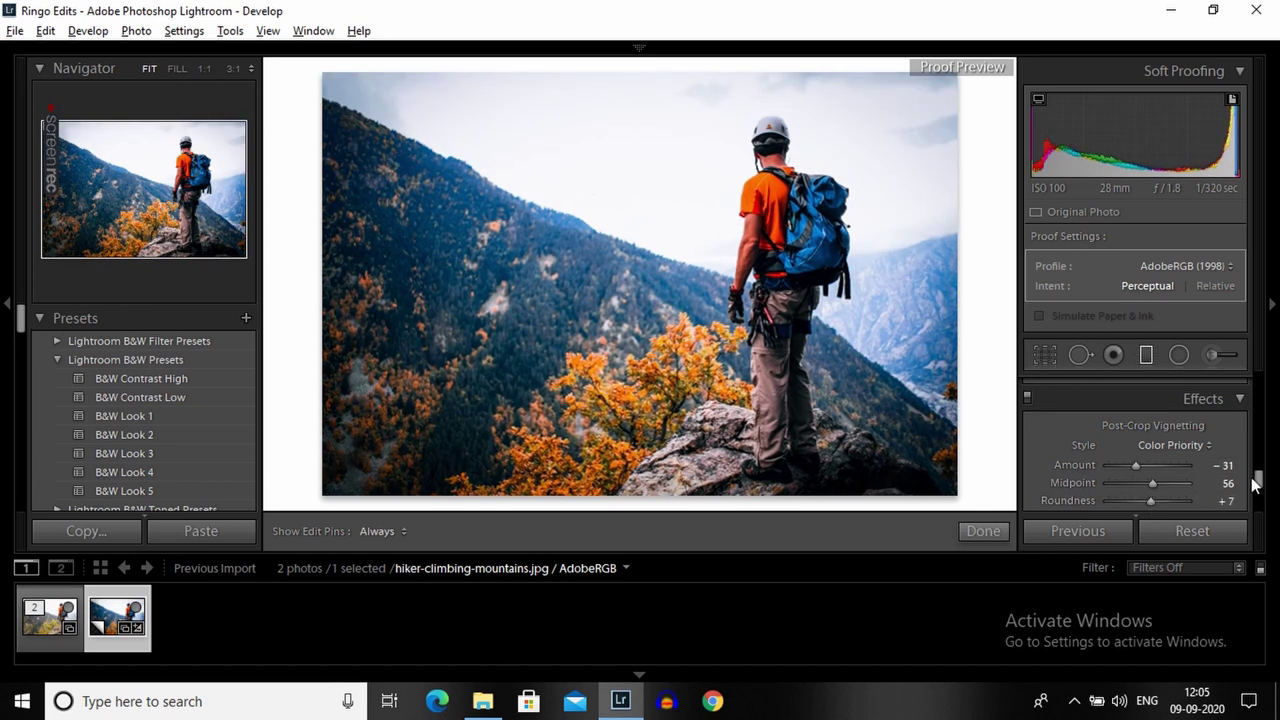
{"action": "left_click_drag", "start_coordinate": [1257, 478], "coordinate": [1257, 485]}
{"action": "left_click_drag", "start_coordinate": [1149, 459], "coordinate": [1189, 459]}
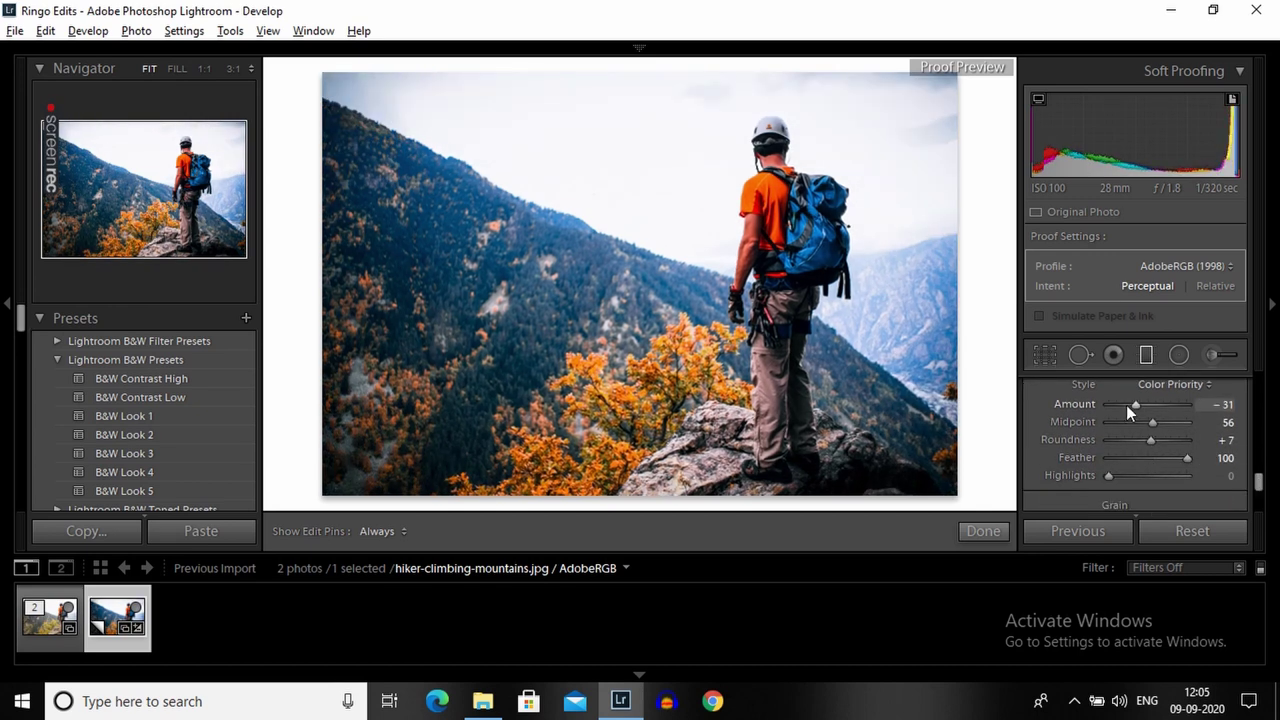
{"action": "left_click_drag", "start_coordinate": [1126, 405], "coordinate": [1122, 401]}
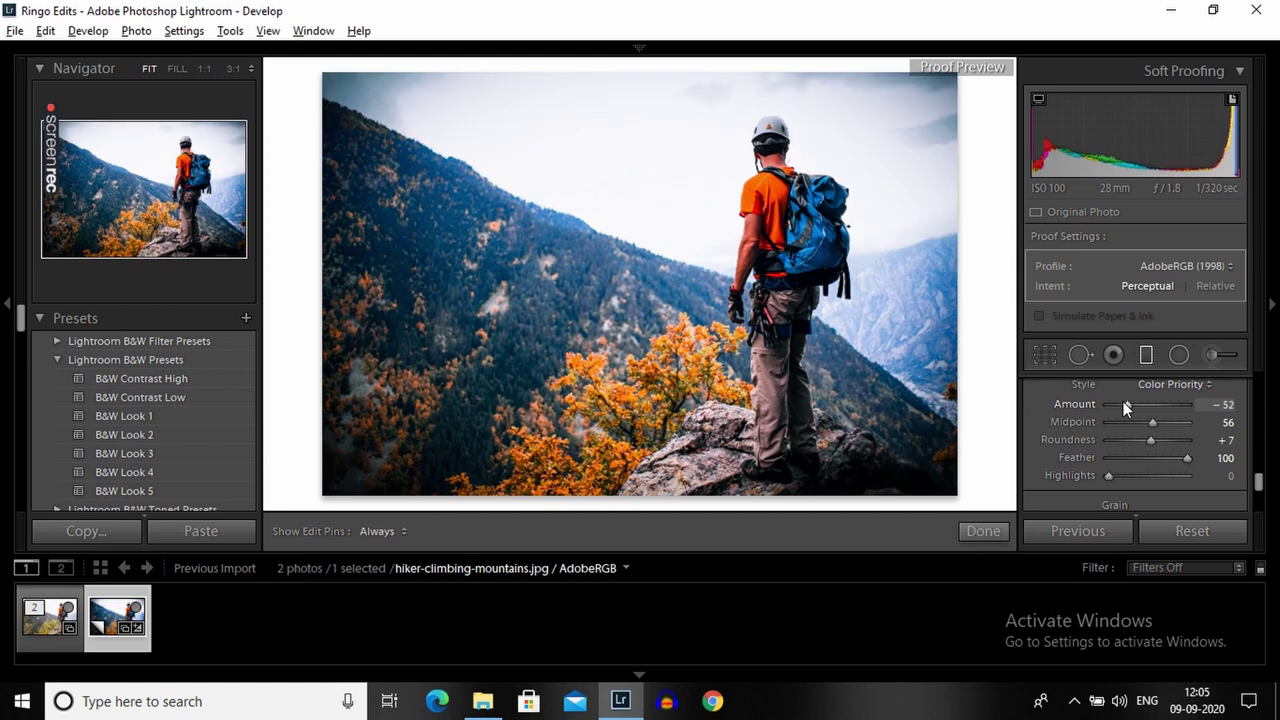
- Add grain with an Amount of 10
{"action": "left_click_drag", "start_coordinate": [1258, 481], "coordinate": [1259, 487]}
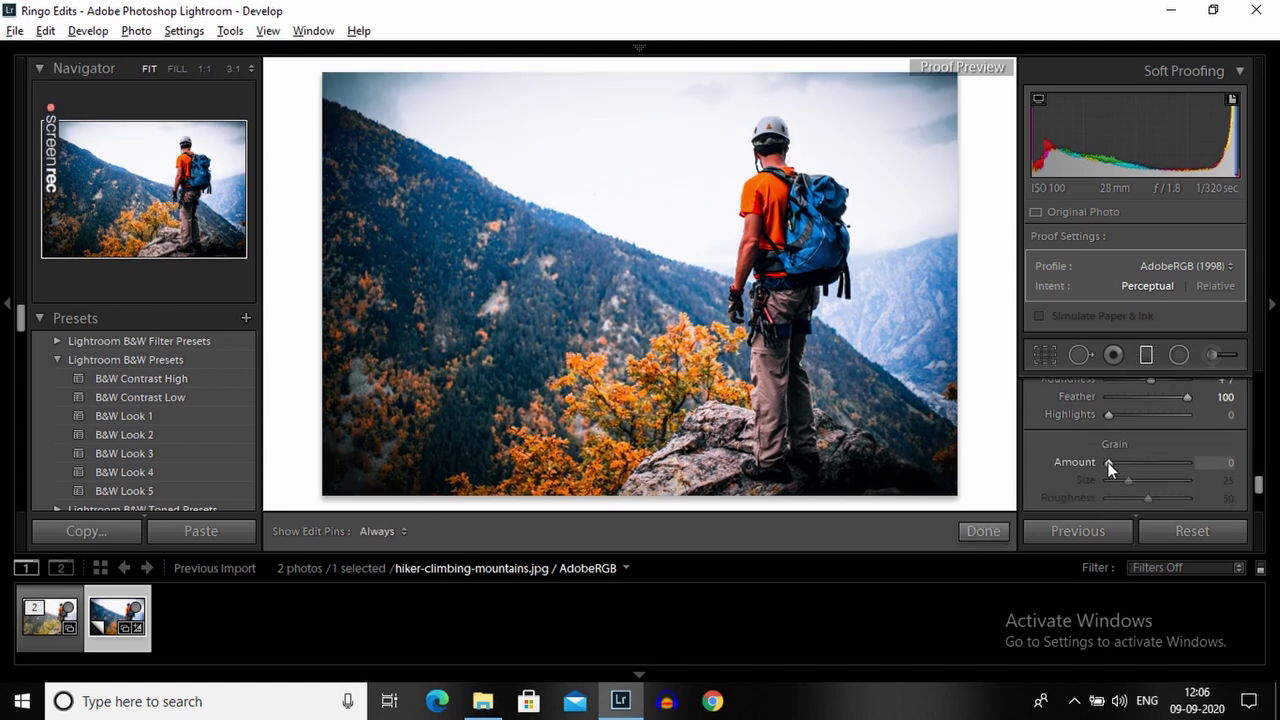
{"action": "left_click_drag", "start_coordinate": [1108, 463], "coordinate": [1116, 463]}
{"action": "mouse_move", "coordinate": [1259, 484]}
{"action": "left_mouse_down"}
{"action": "mouse_move", "coordinate": [1258, 403]}
{"action": "mouse_move", "coordinate": [1258, 430]}
{"action": "left_mouse_up"}
- Lower Orange luminance to -13 and Yellow luminance to -24, and reset Yellow saturation to 0
{"action": "key", "text": "F8"}
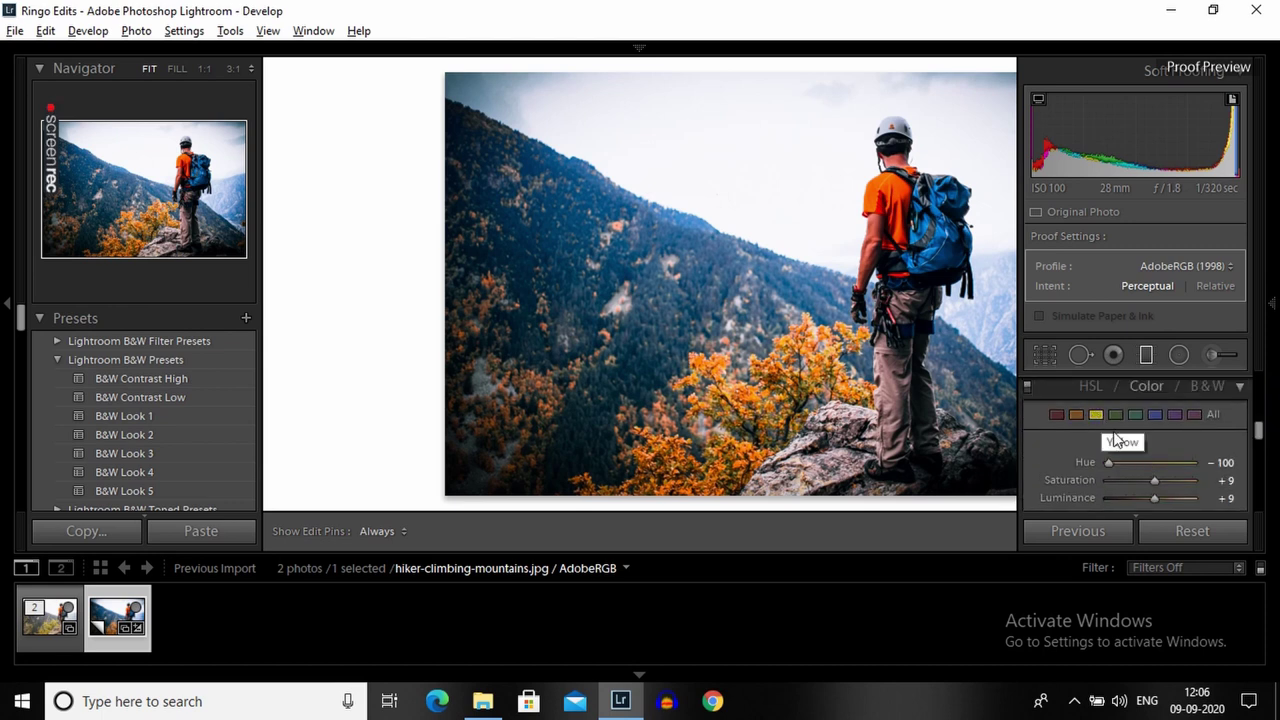
{"action": "left_click", "coordinate": [1075, 414]}
{"action": "left_click_drag", "start_coordinate": [1152, 499], "coordinate": [1148, 498]}
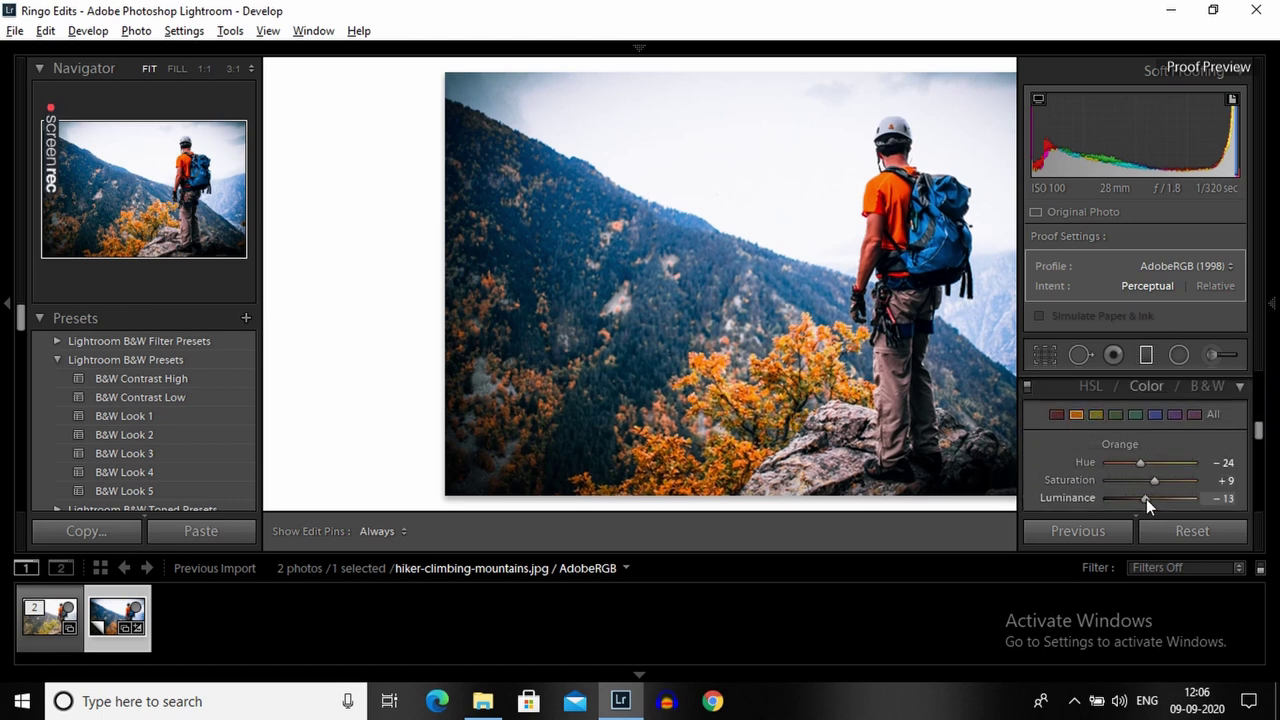
{"action": "left_click", "coordinate": [1096, 414]}
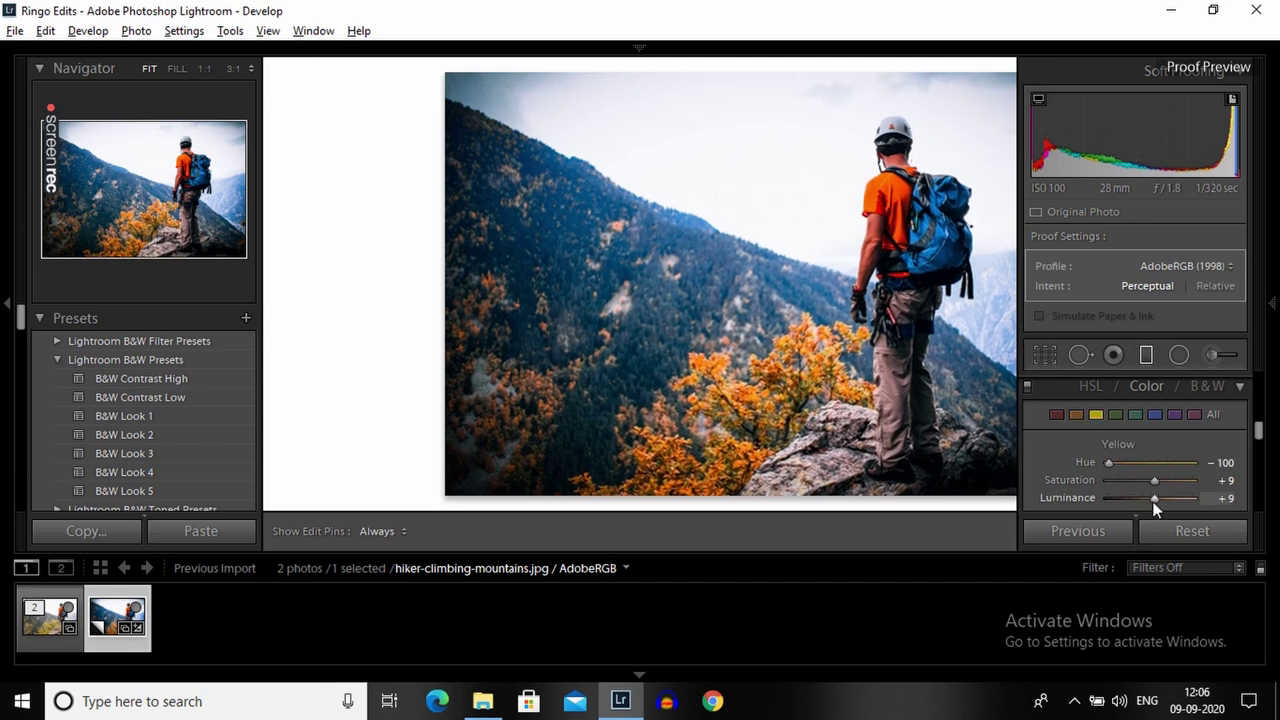
{"action": "left_click_drag", "start_coordinate": [1150, 495], "coordinate": [1136, 495]}
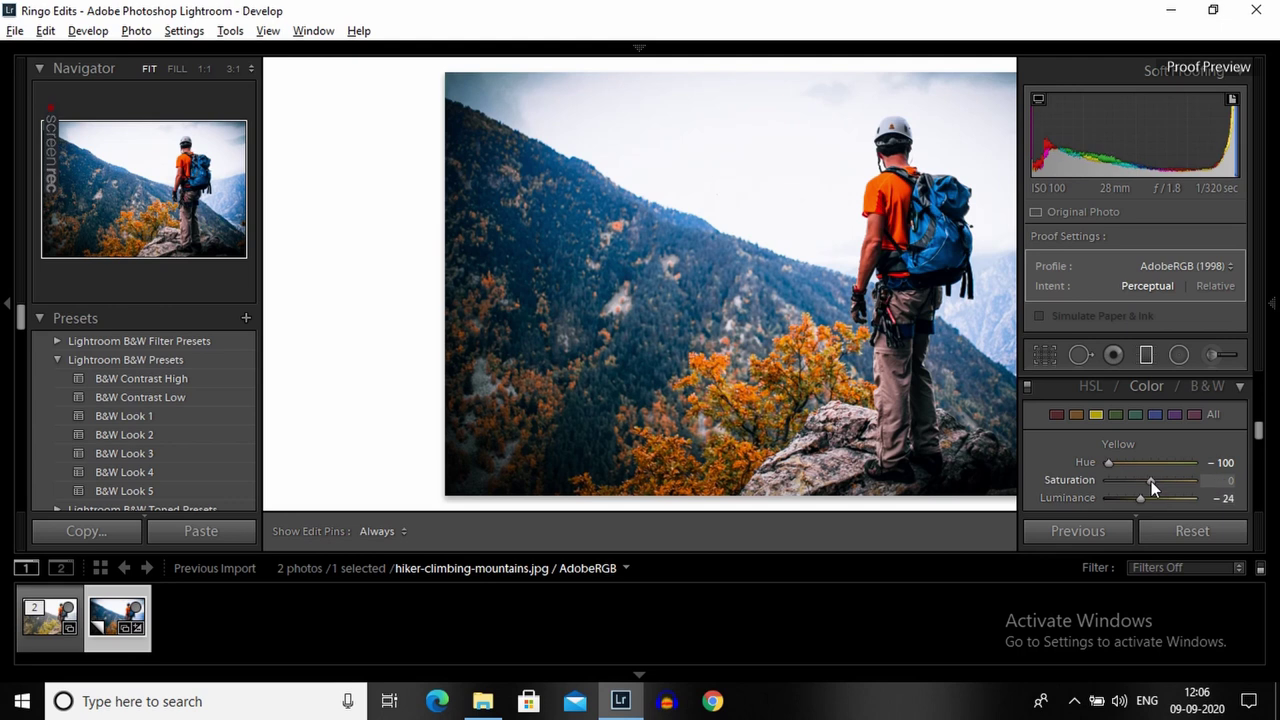
{"action": "double_click", "coordinate": [1151, 481]}
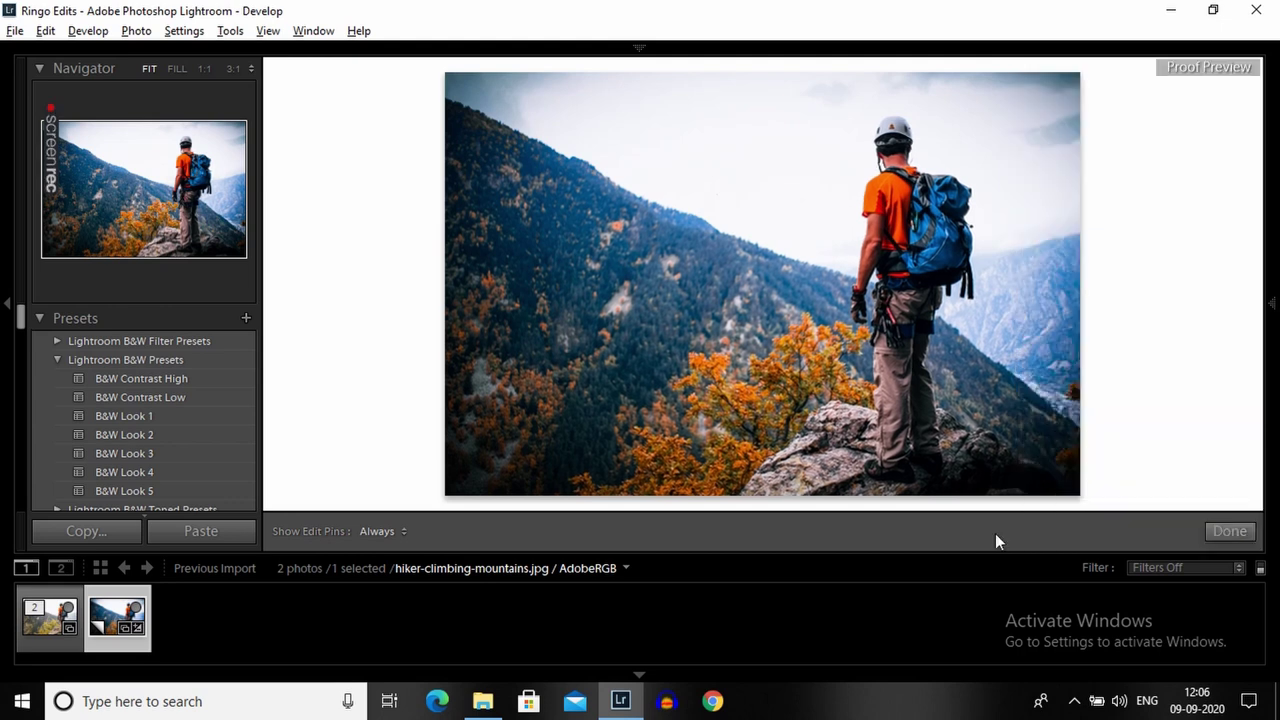
- Compare before and after side by side at 1:1 on the orange tree foliage
{"action": "left_click", "coordinate": [1210, 532]}
{"action": "left_click", "coordinate": [315, 532]}
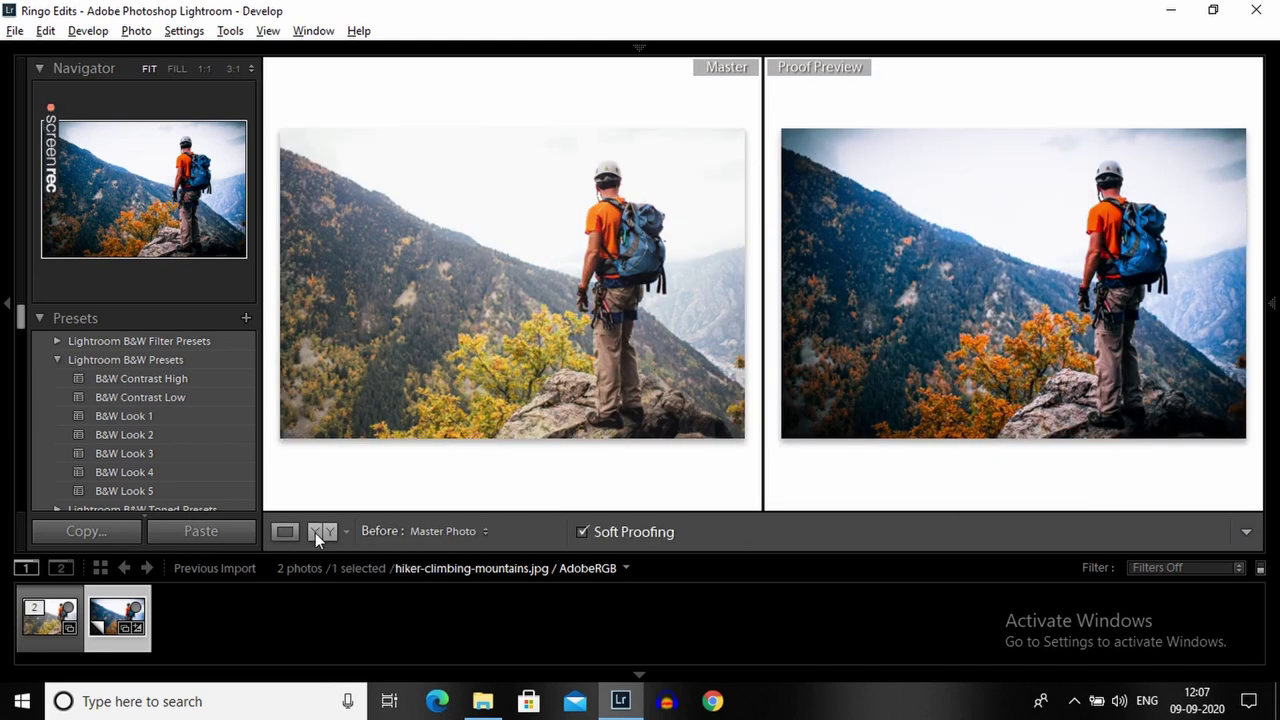
{"action": "left_click", "coordinate": [315, 532]}
{"action": "left_click", "coordinate": [831, 320]}
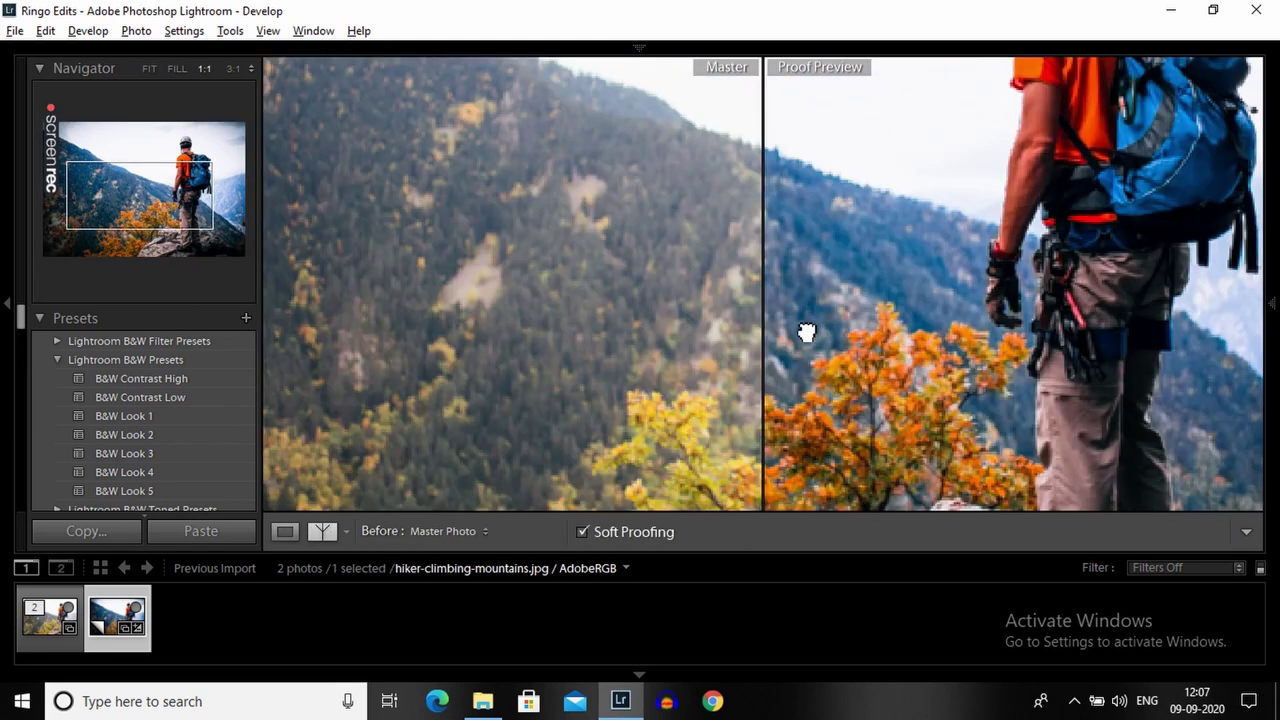
{"action": "left_click", "coordinate": [795, 332]}
{"action": "left_click", "coordinate": [793, 332]}
{"action": "left_click", "coordinate": [803, 346]}
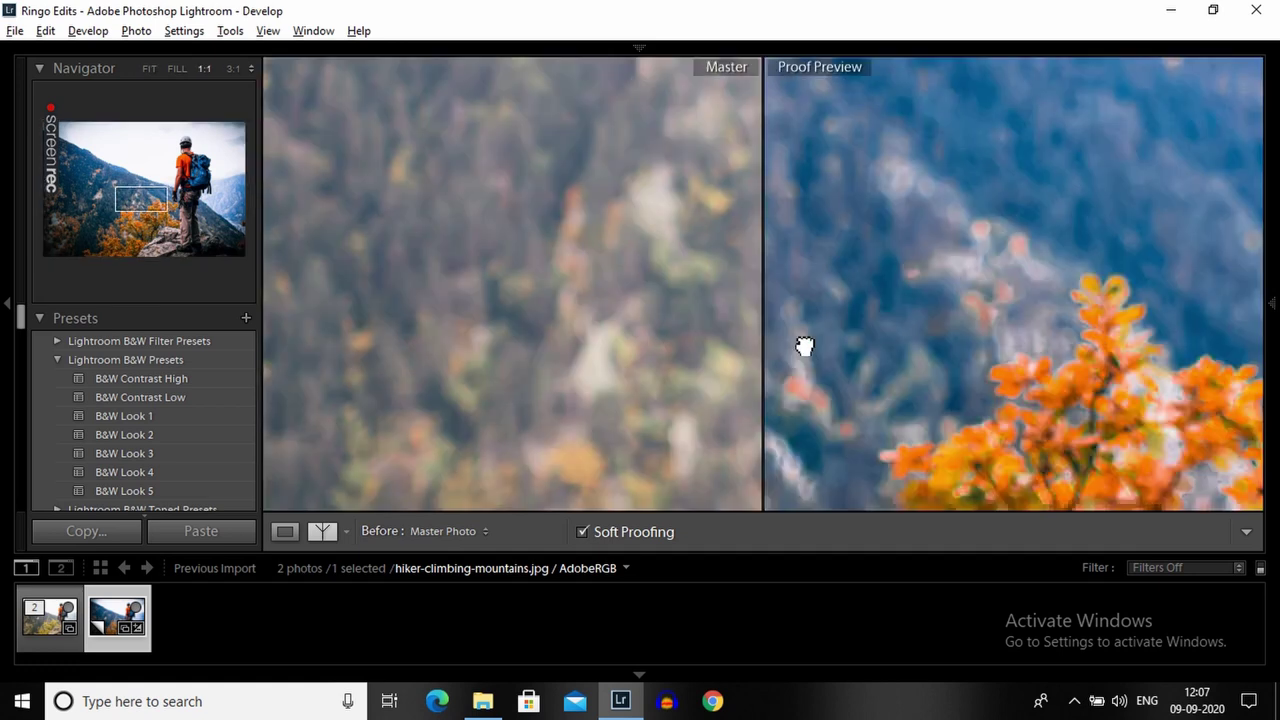
{"action": "left_click_drag", "start_coordinate": [803, 346], "coordinate": [751, 346]}
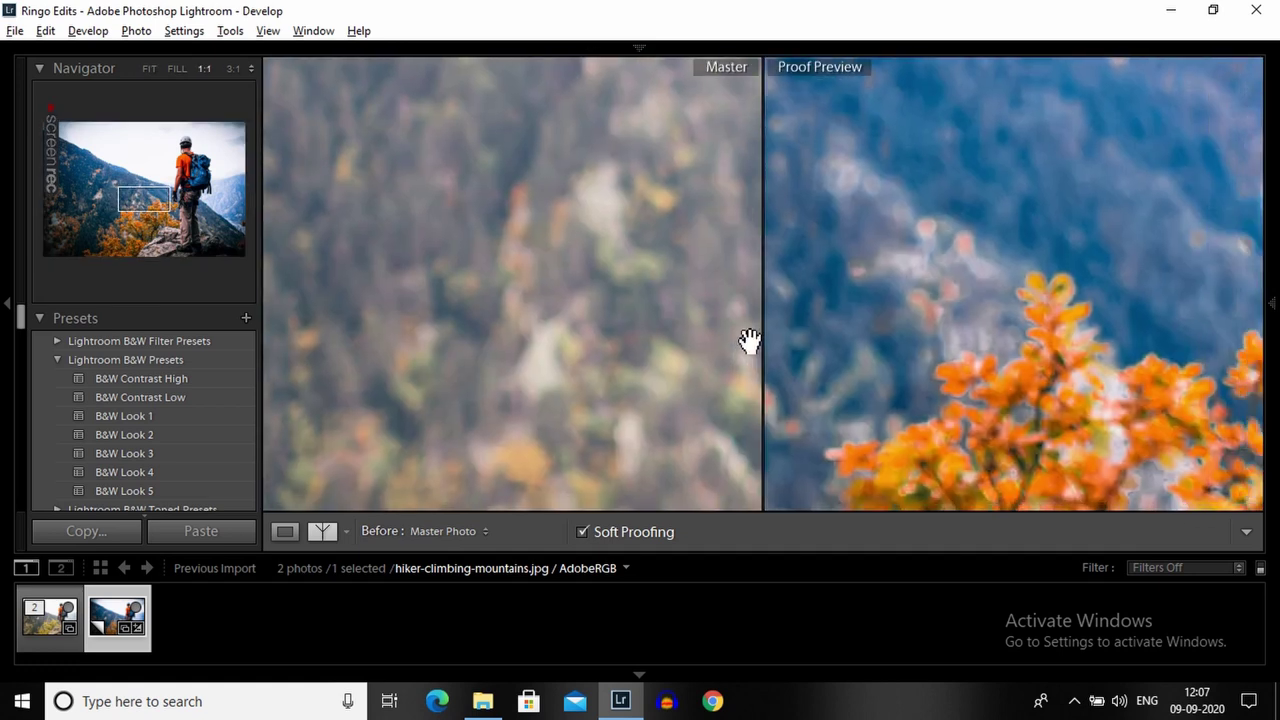
- Try the top/bottom before/after layout, then return to the edited photo alone
{"action": "left_click", "coordinate": [749, 341]}
{"action": "left_click", "coordinate": [334, 531]}
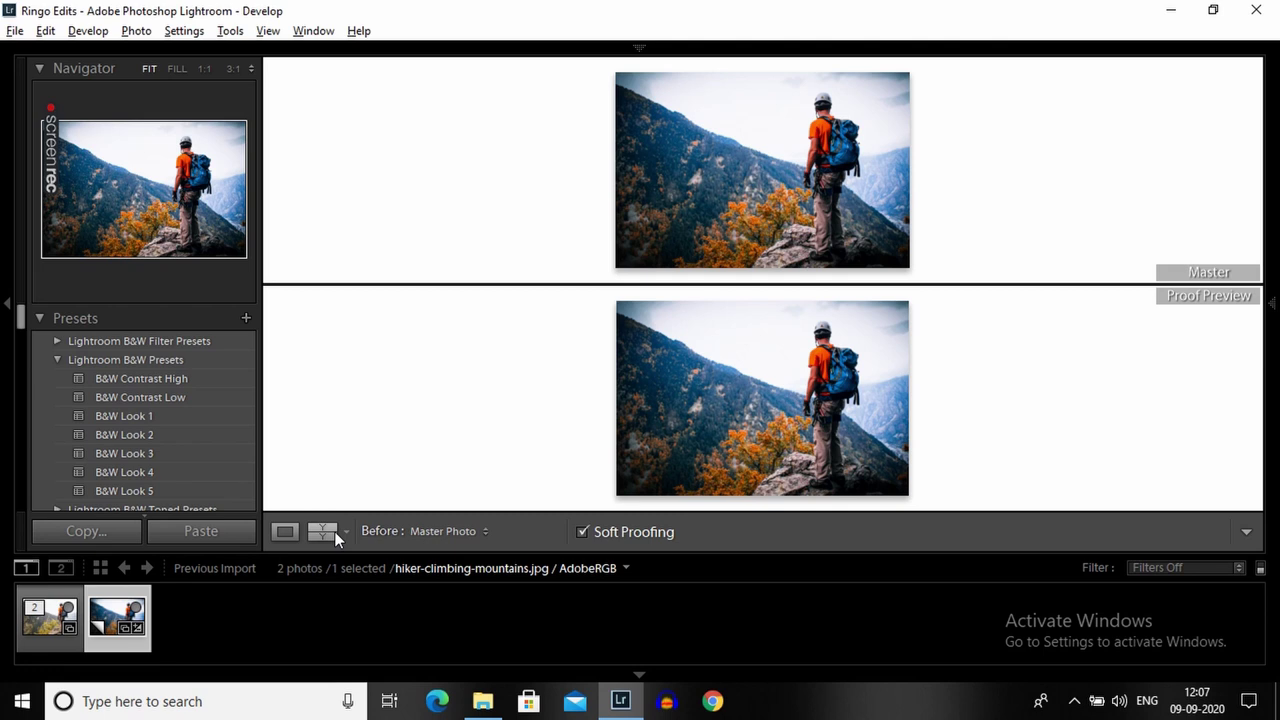
{"action": "left_click", "coordinate": [285, 531]}
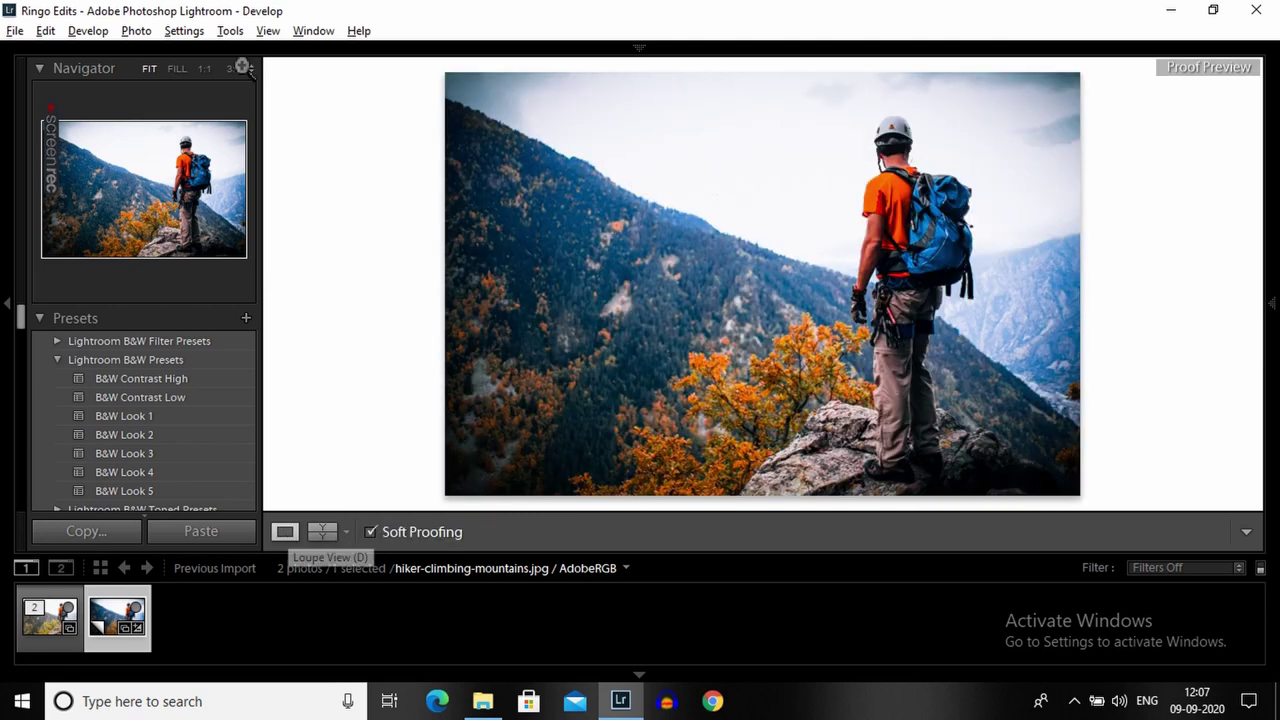
- Bring up the Export One File dialog for the edited hiker photo, exporting to Hard Drive
{"action": "left_click", "coordinate": [15, 30]}
{"action": "key", "text": "Escape"}
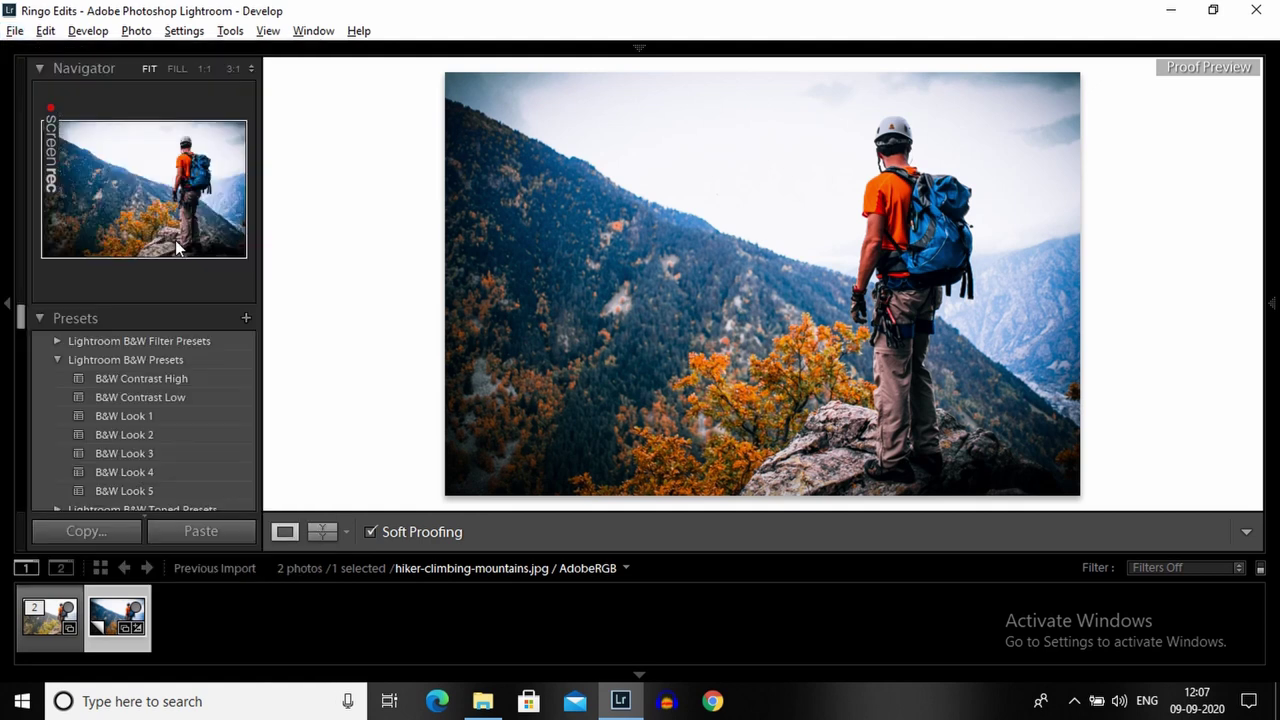
{"action": "key", "text": "ctrl+shift+e"}
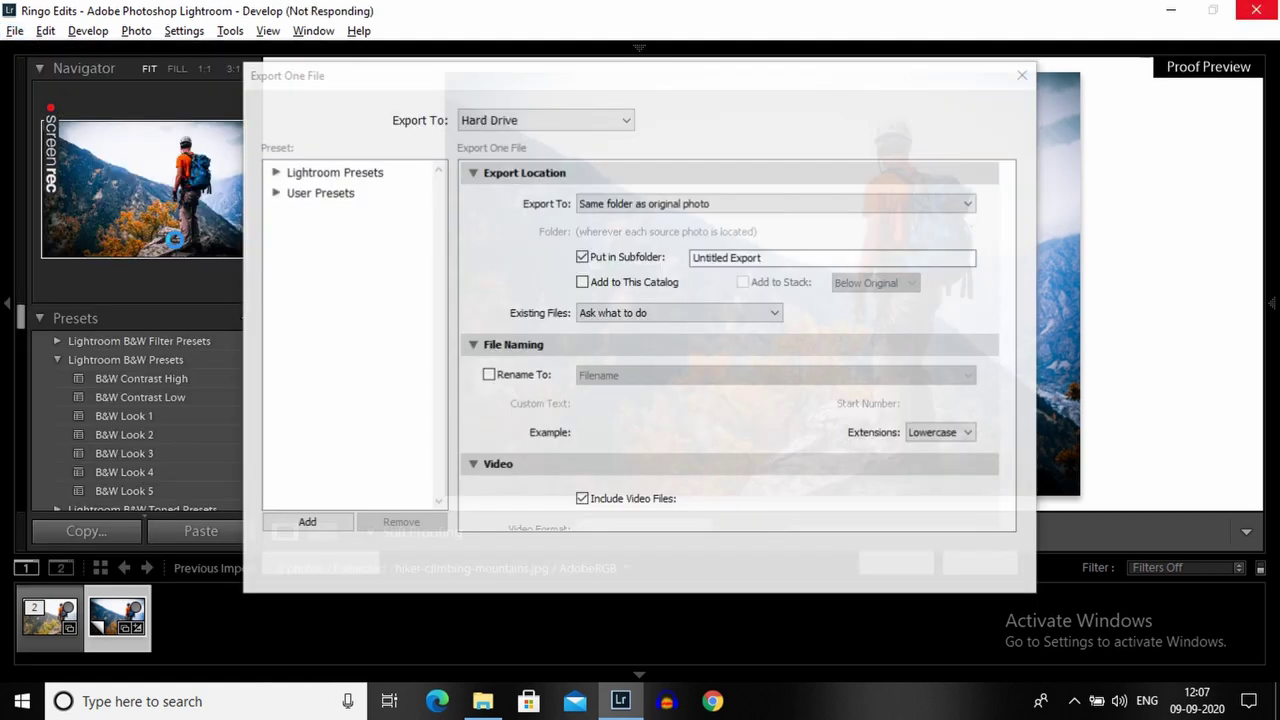